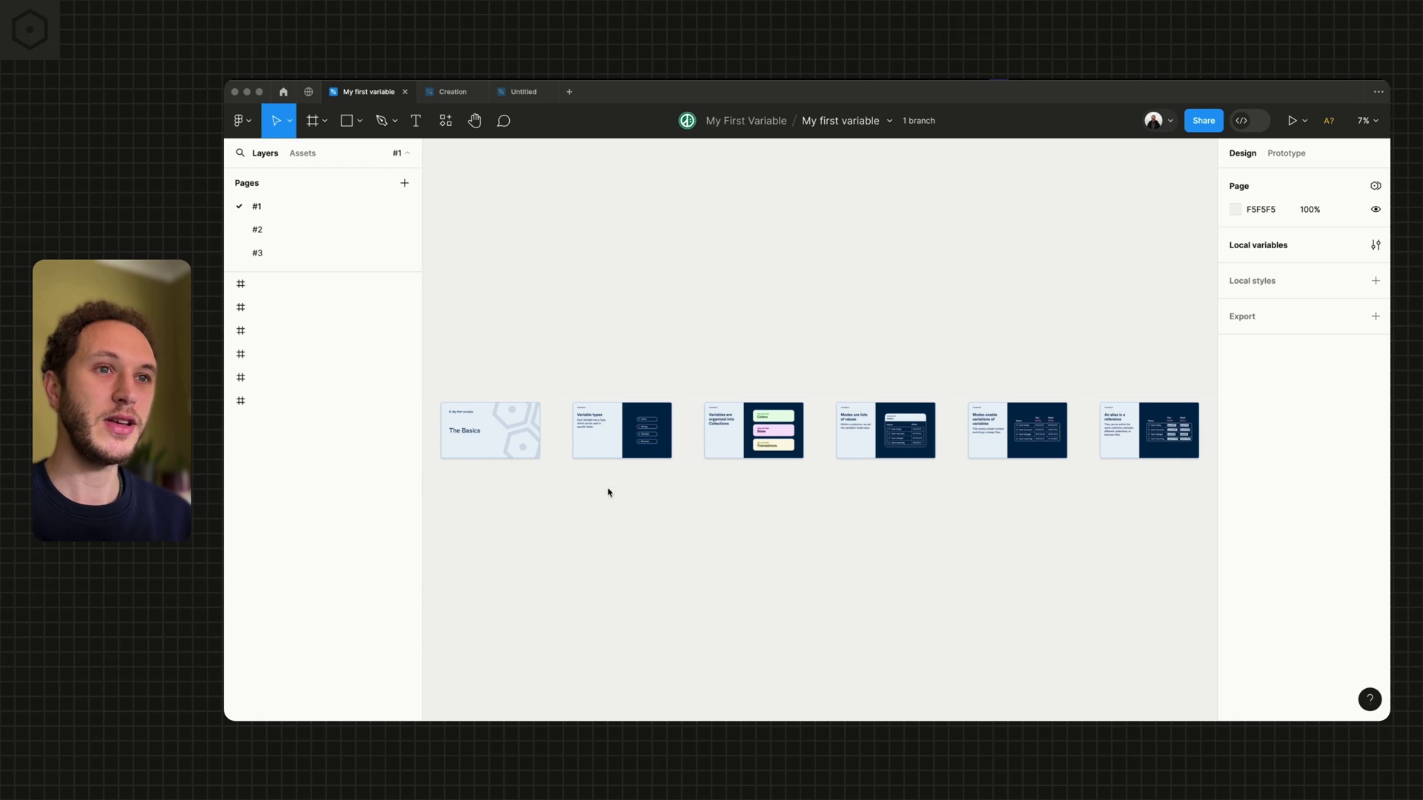
# Switch to the Creation branch file.
pyautogui.click(611, 527)
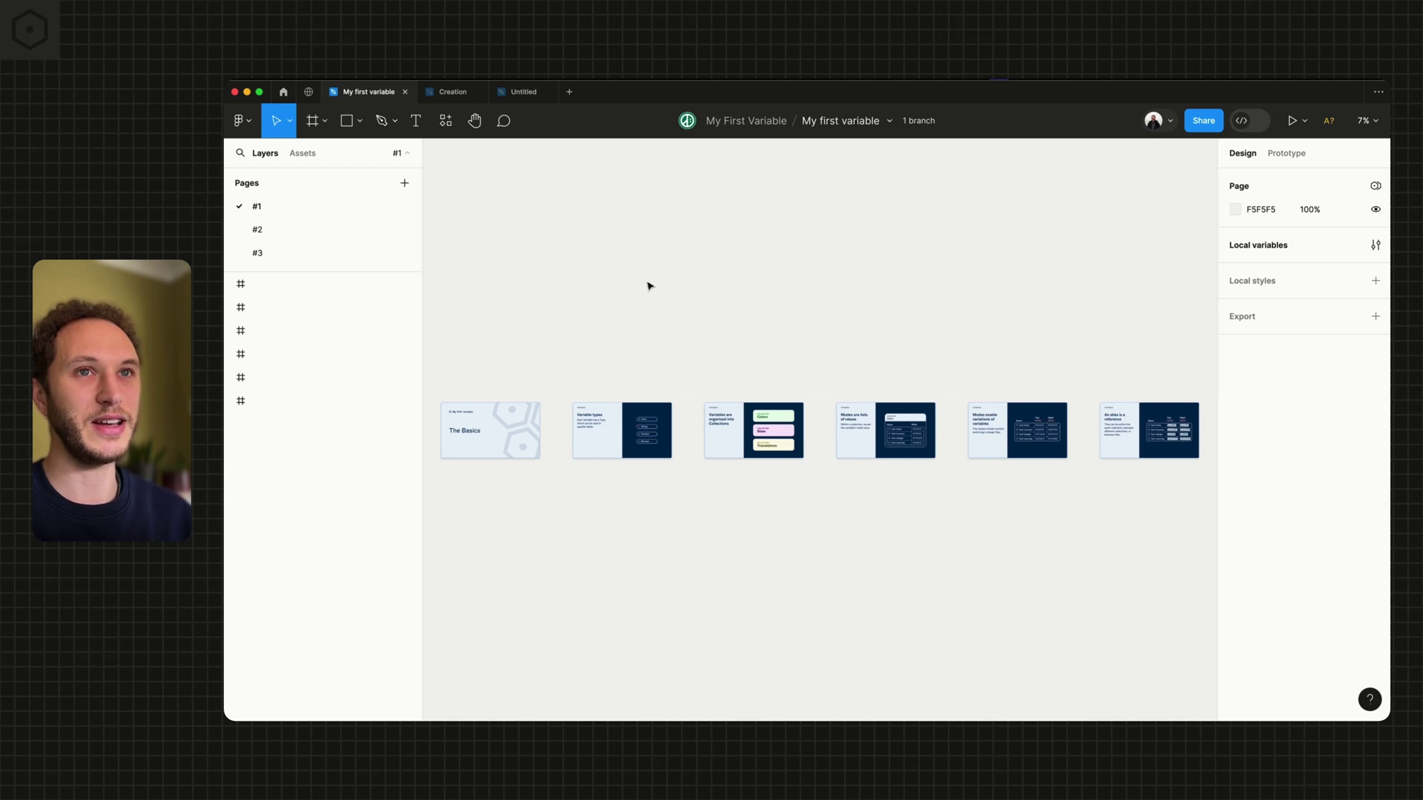
pyautogui.moveTo(438, 87)
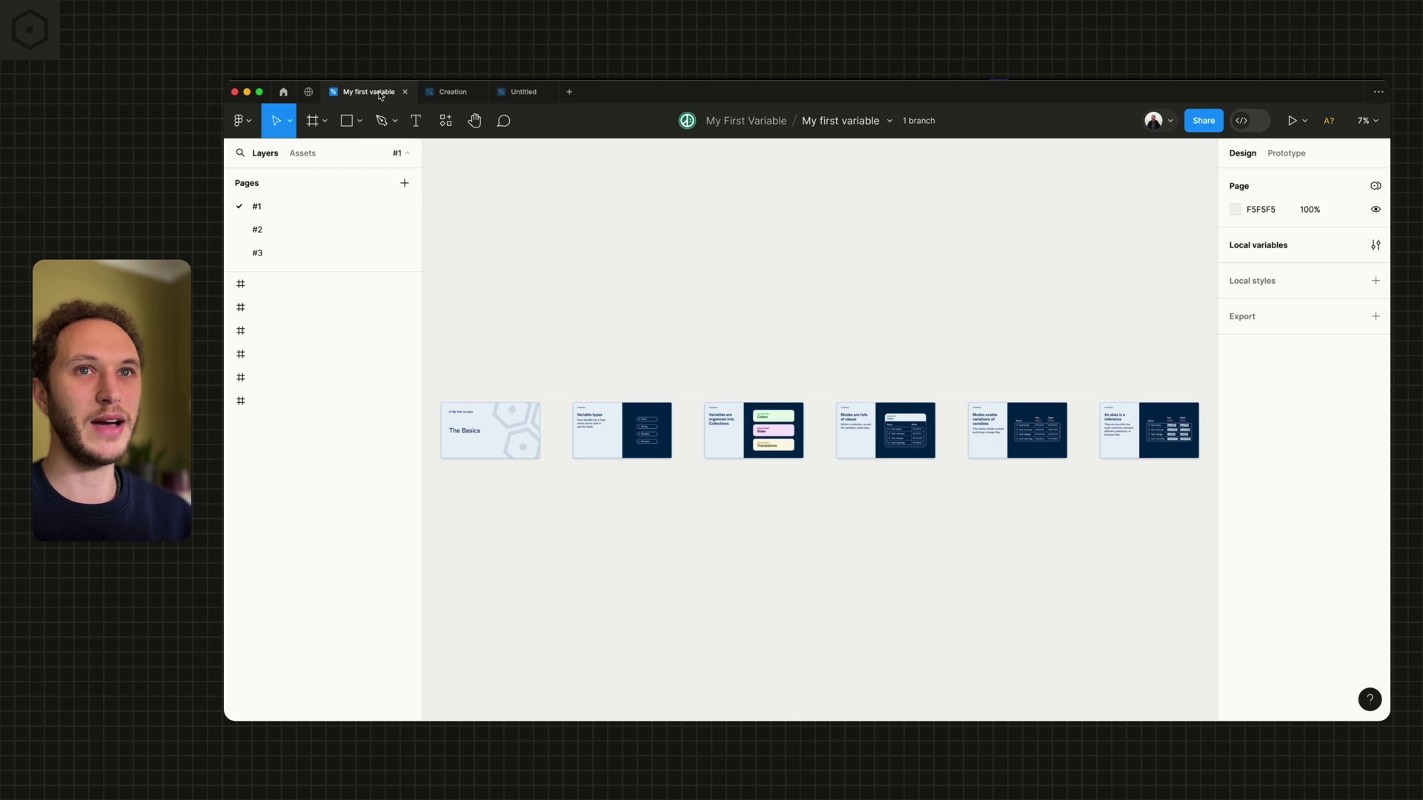
pyautogui.click(445, 92)
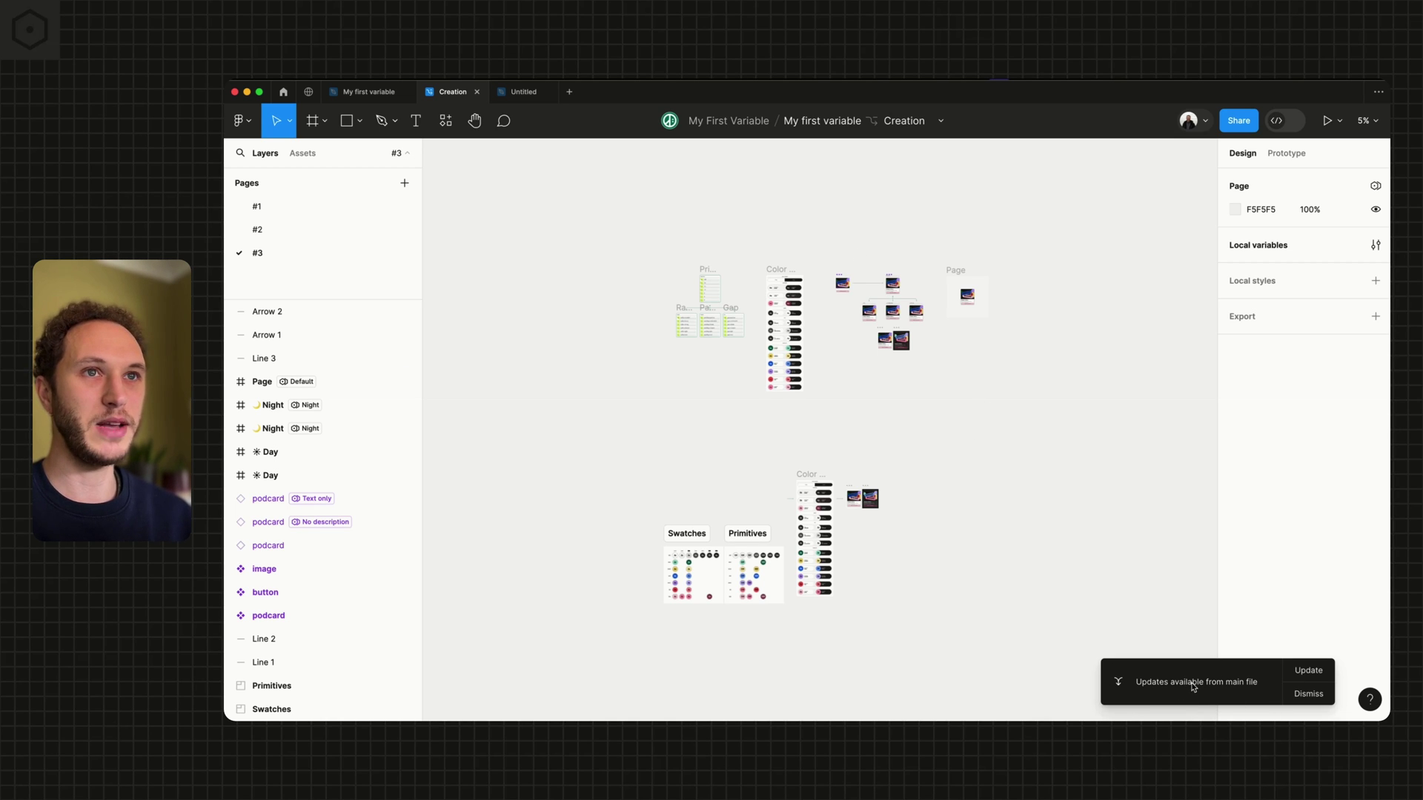
# Pull main's updates into the branch, resolving the red-300 conflict by keeping 9E0101.
pyautogui.click(1306, 672)
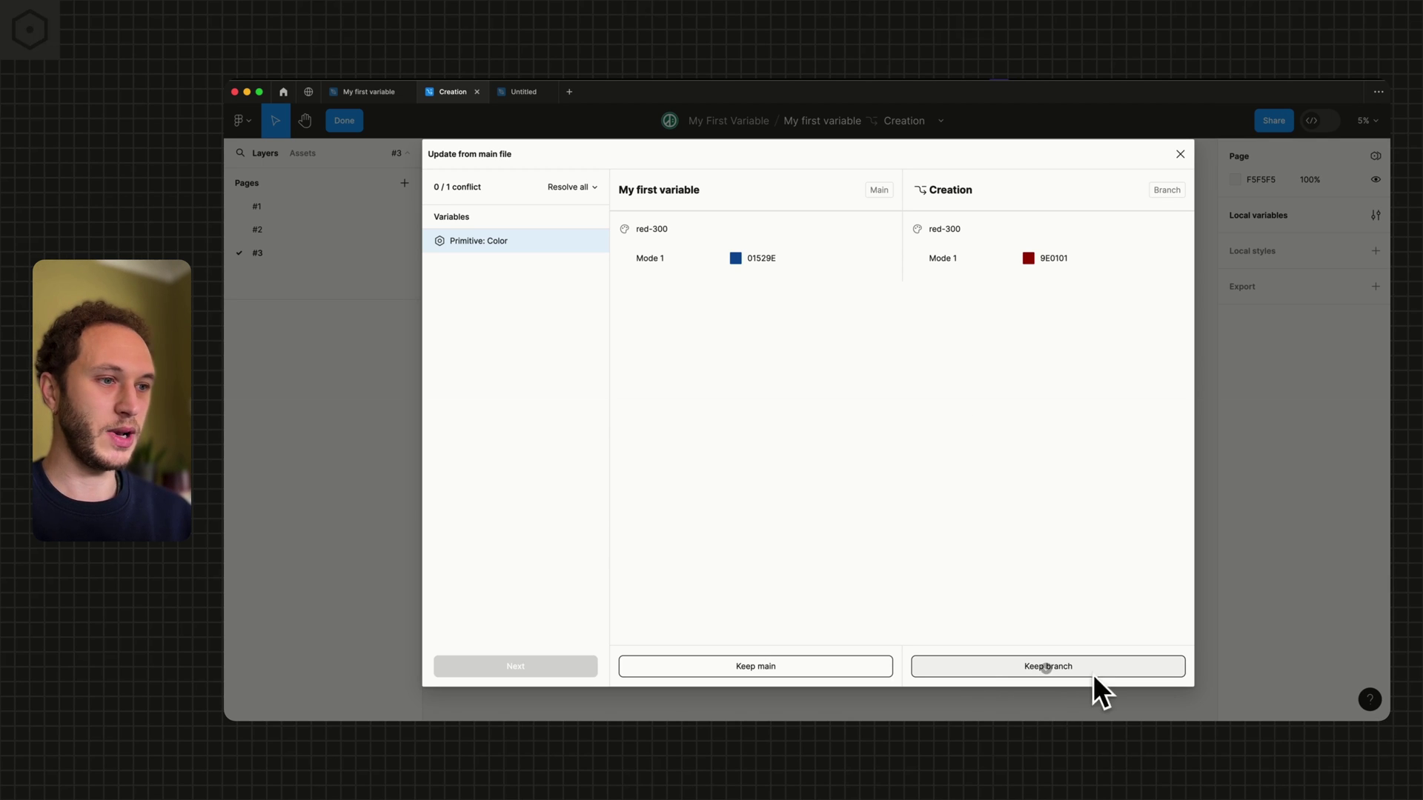
pyautogui.click(1037, 669)
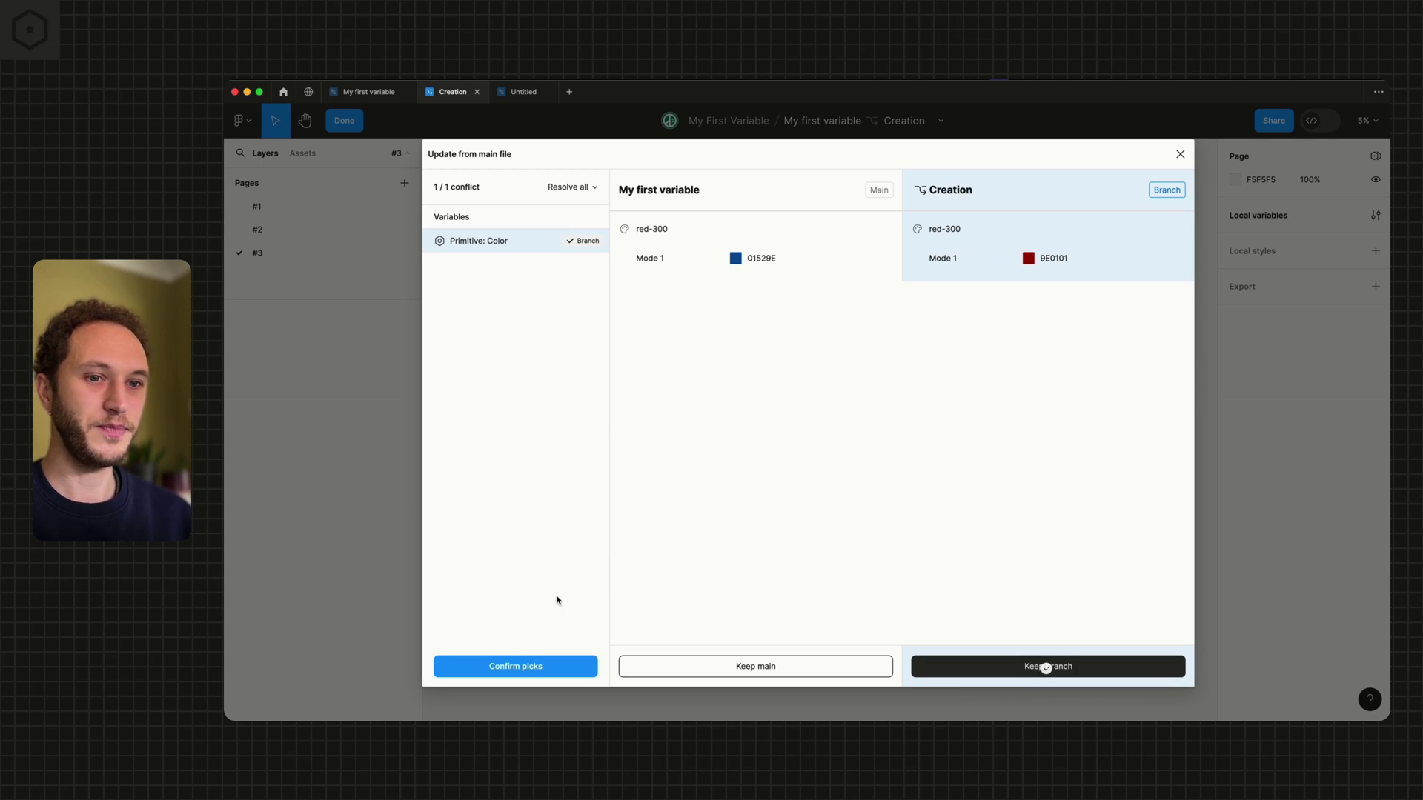
pyautogui.click(530, 671)
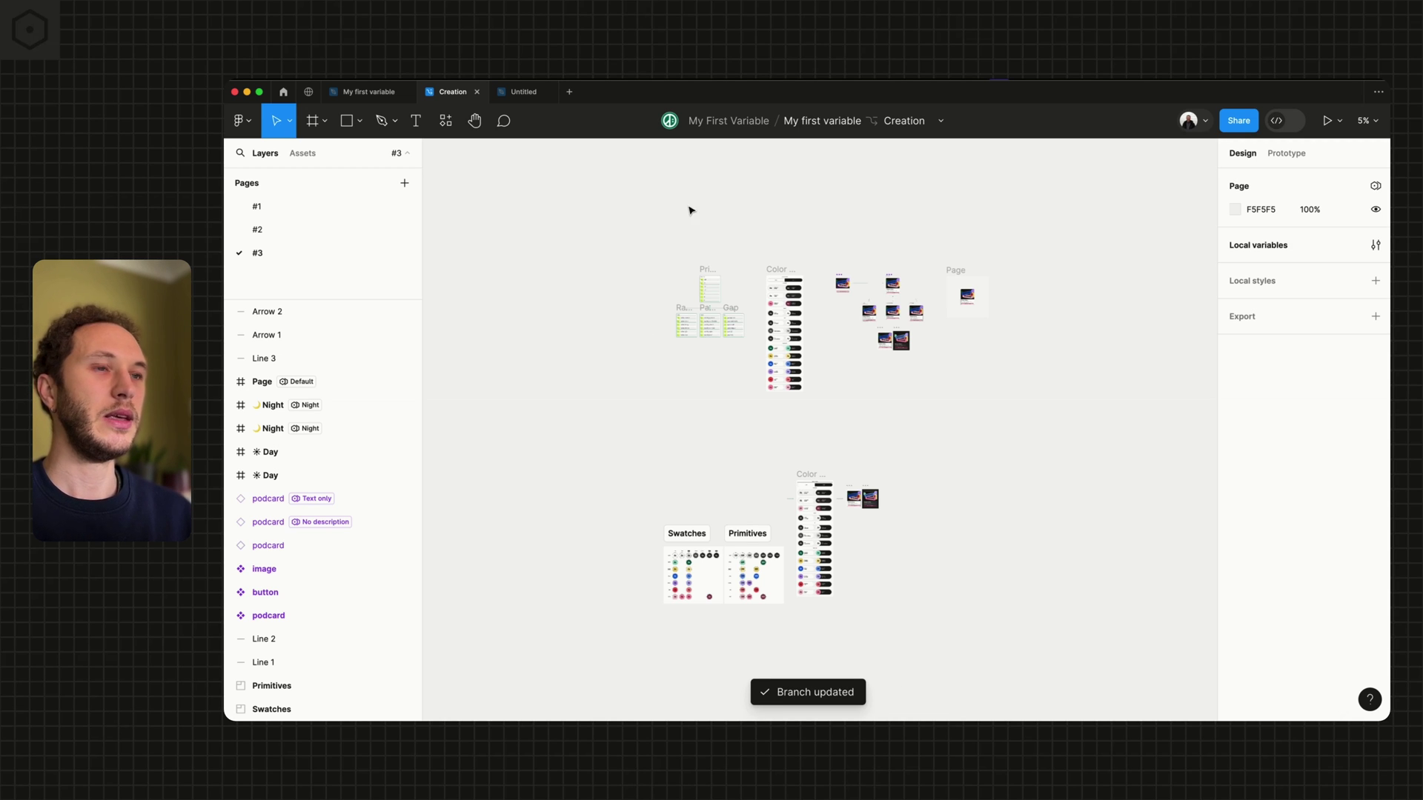
# Open Review and merge changes for Creation and scroll through its 57 listed changes.
pyautogui.click(941, 124)
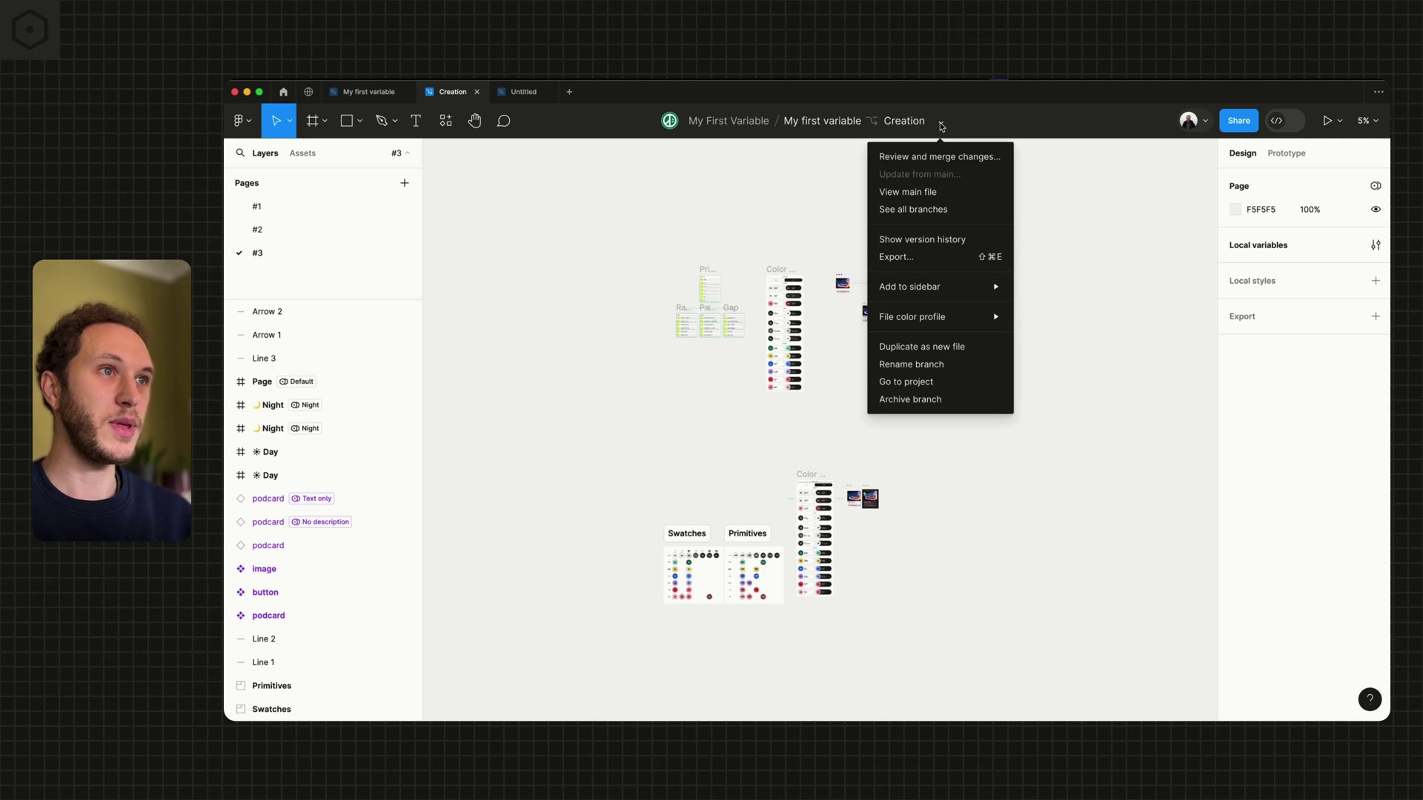
pyautogui.click(888, 158)
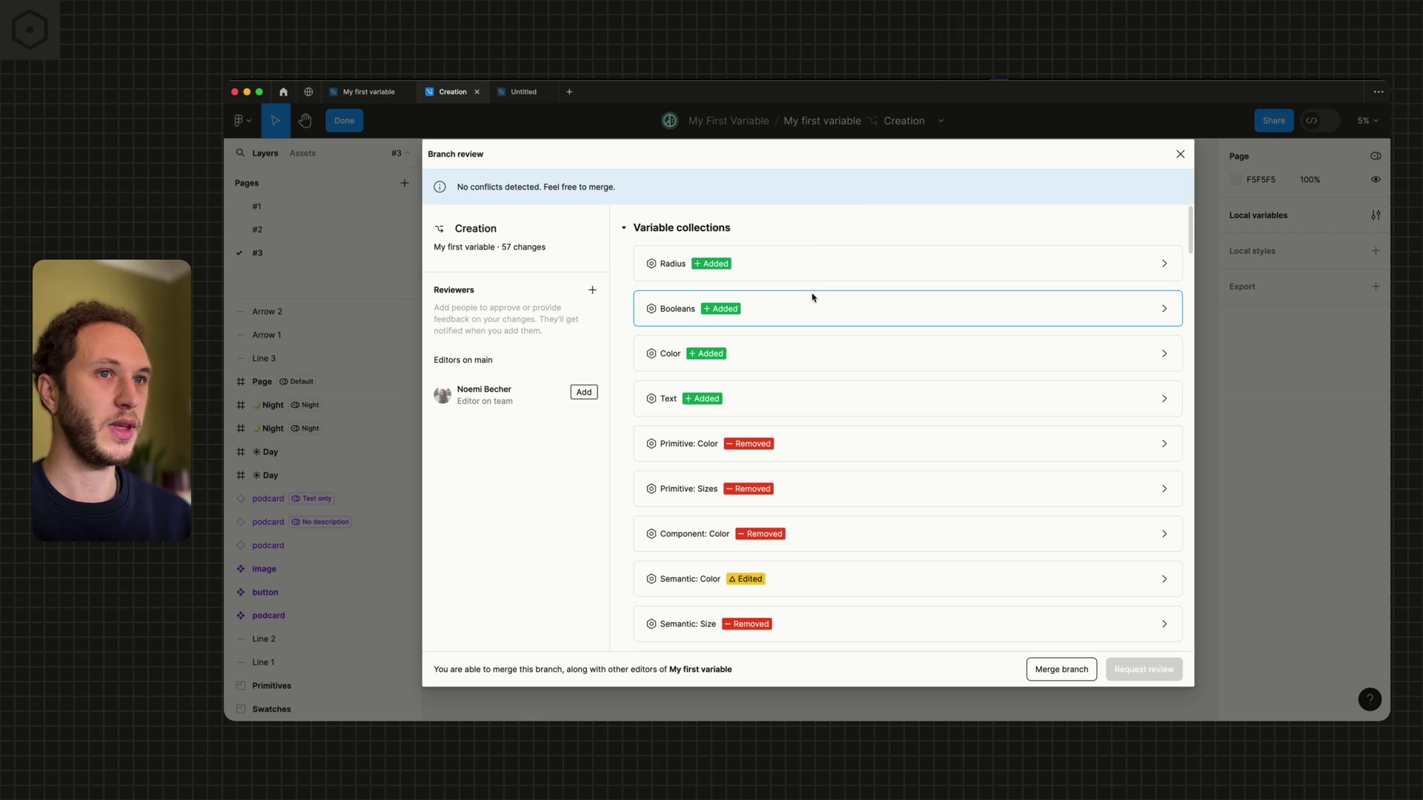
pyautogui.scroll(-10, 808, 298)
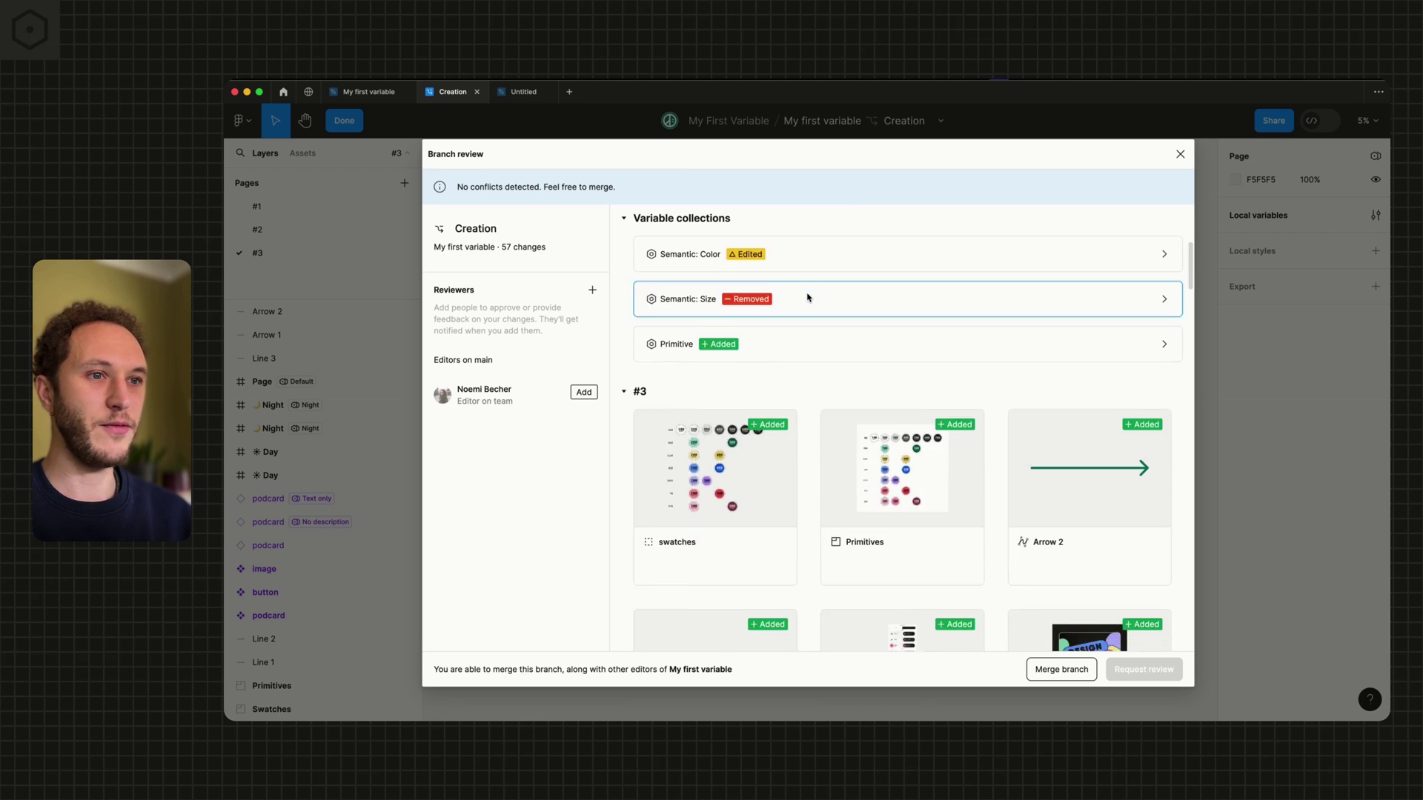
pyautogui.scroll(-8, 808, 298)
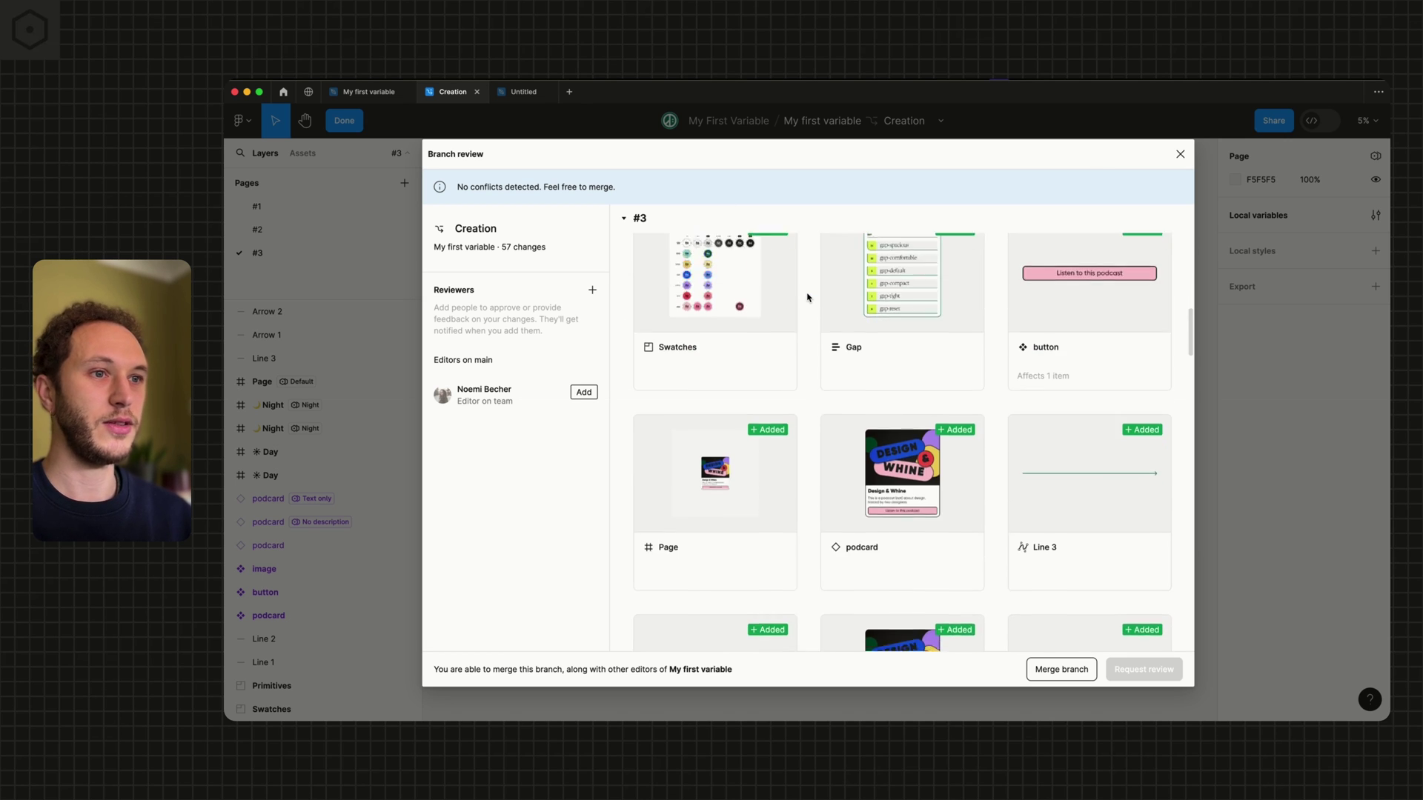
pyautogui.scroll(-15, 808, 298)
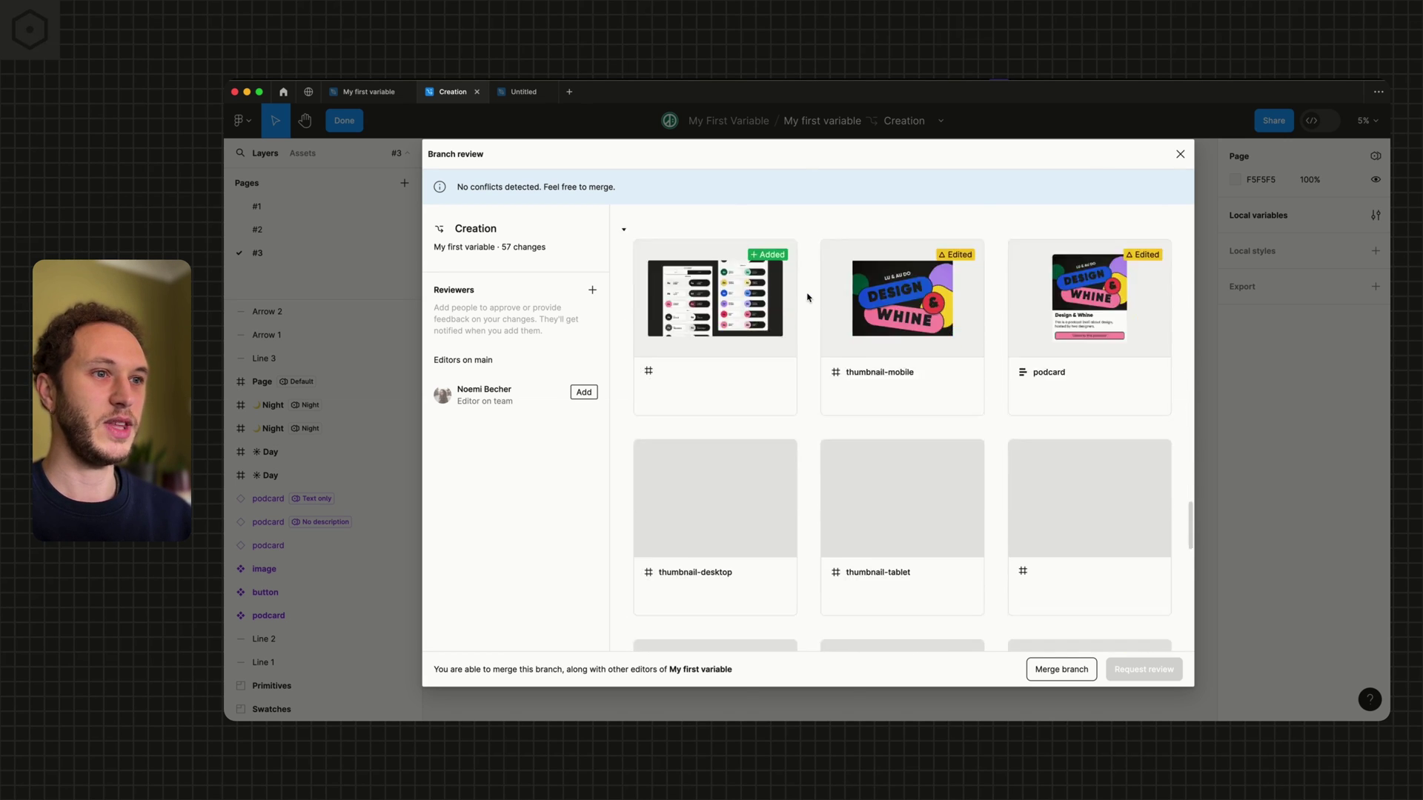
pyautogui.scroll(-12, 808, 298)
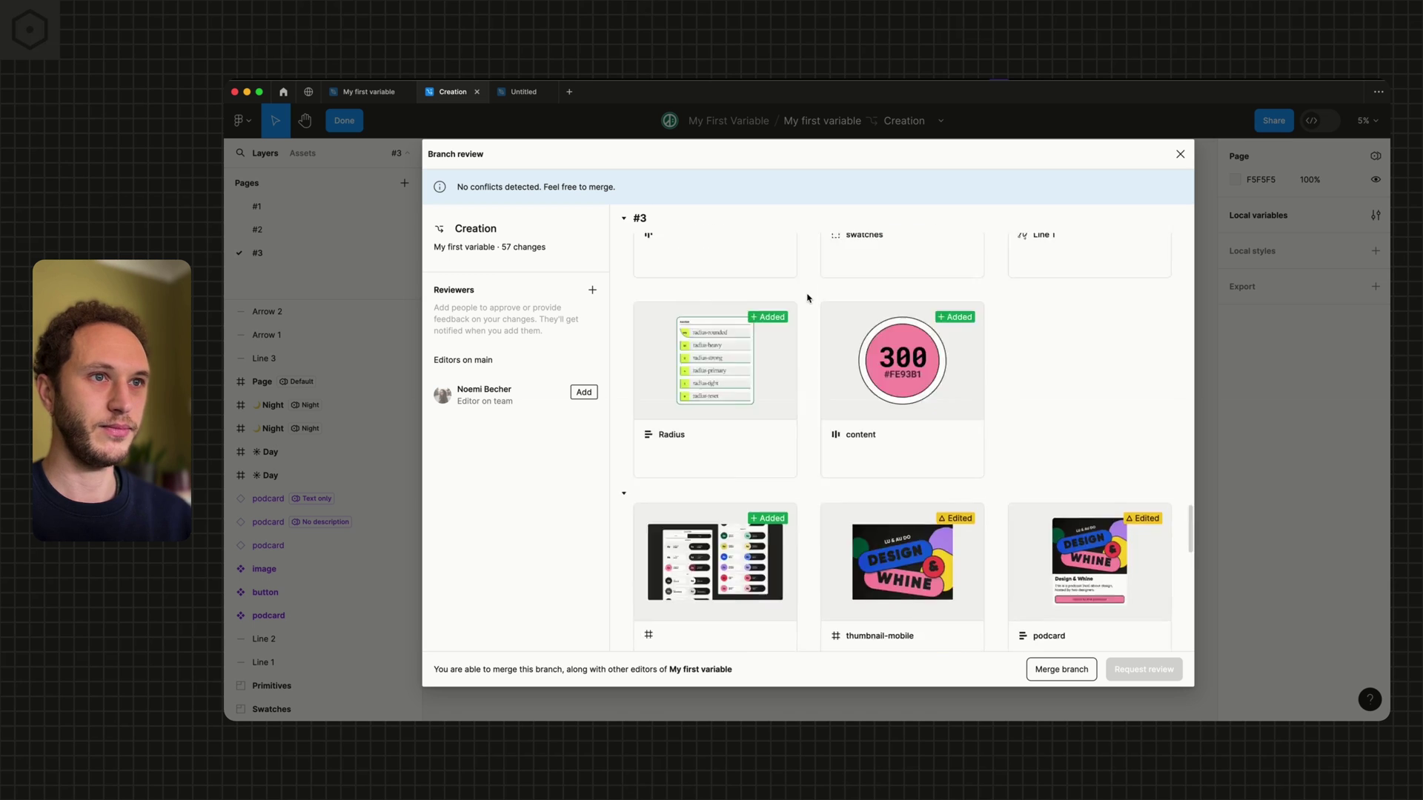
pyautogui.scroll(15, 808, 298)
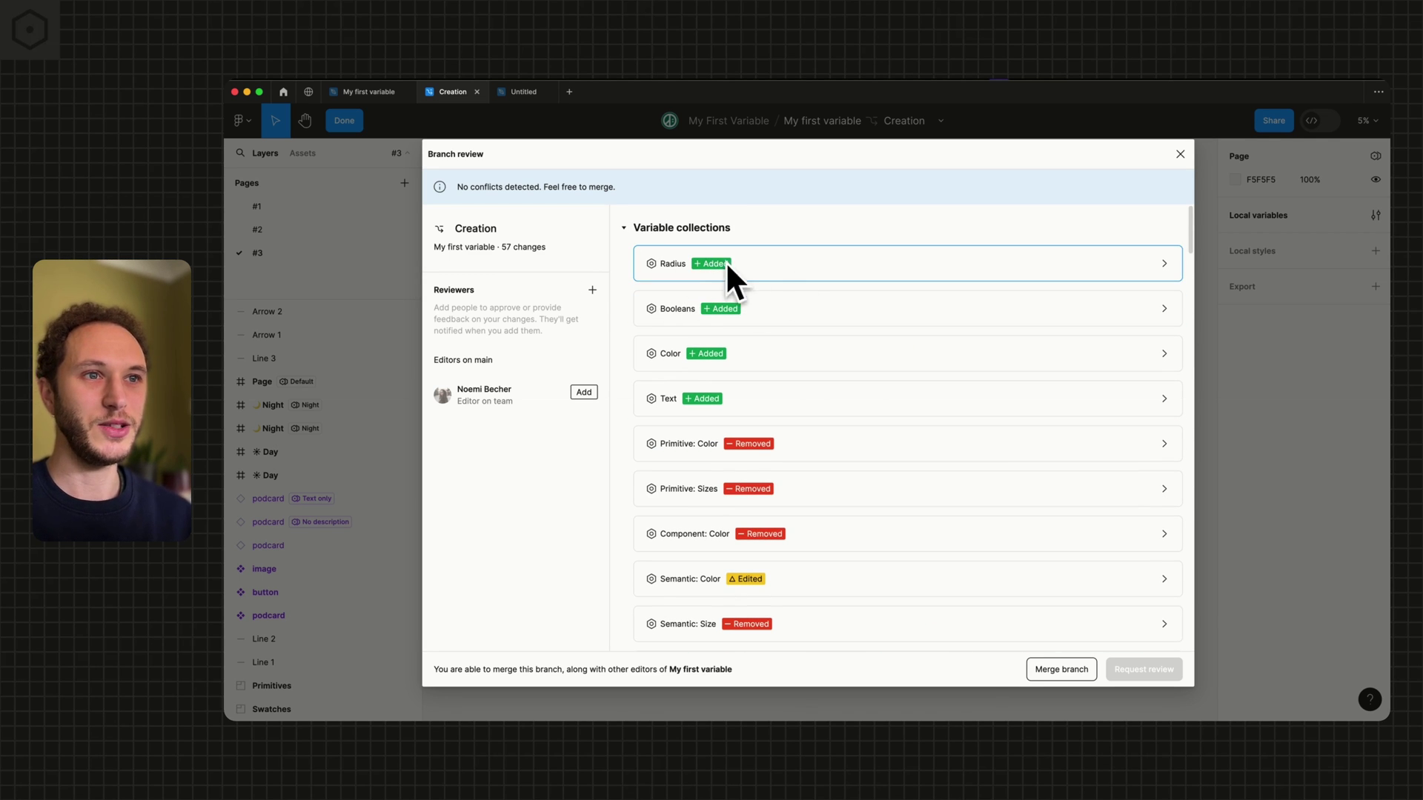
# Inspect the added Radius and Booleans variables and the removed Primitive: Color variables.
pyautogui.click(763, 263)
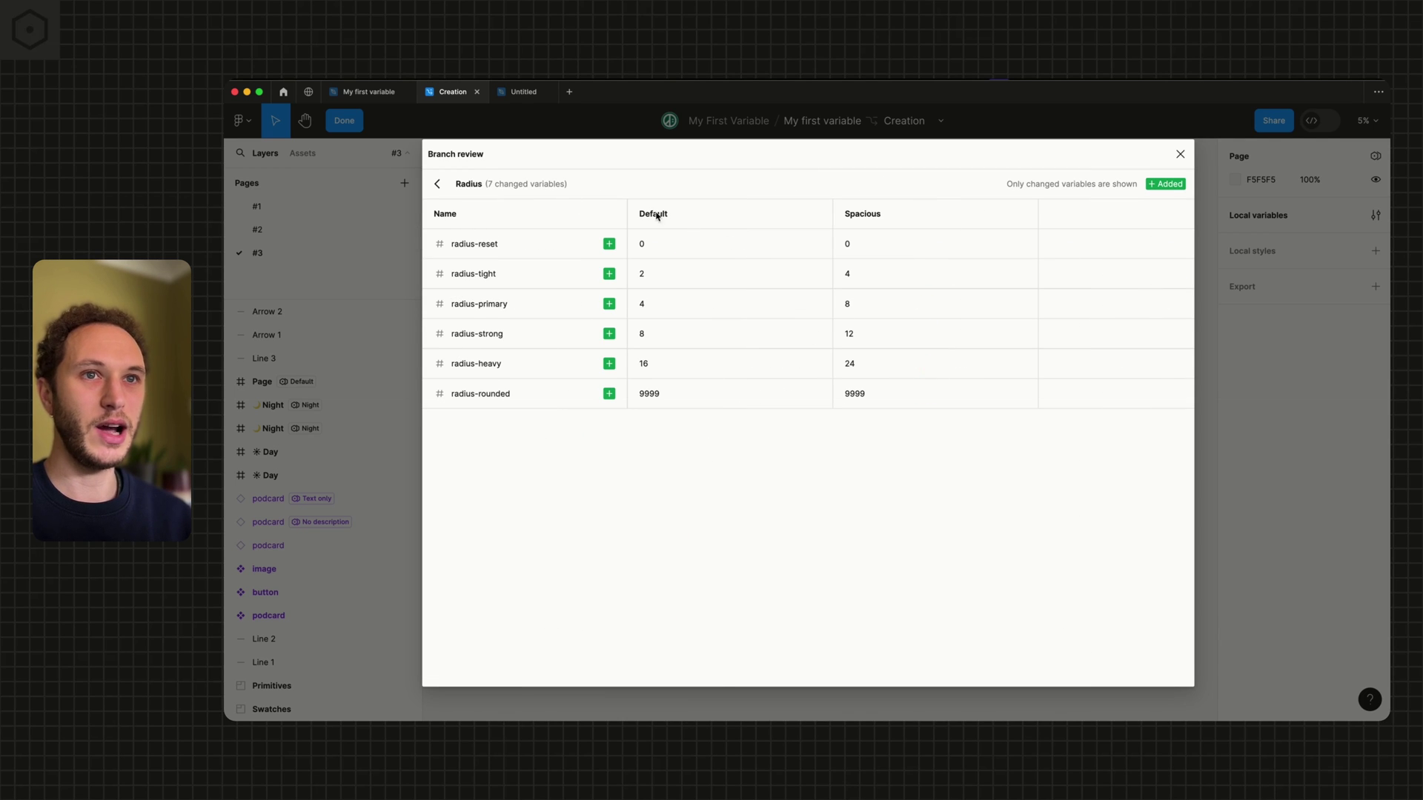
pyautogui.click(435, 187)
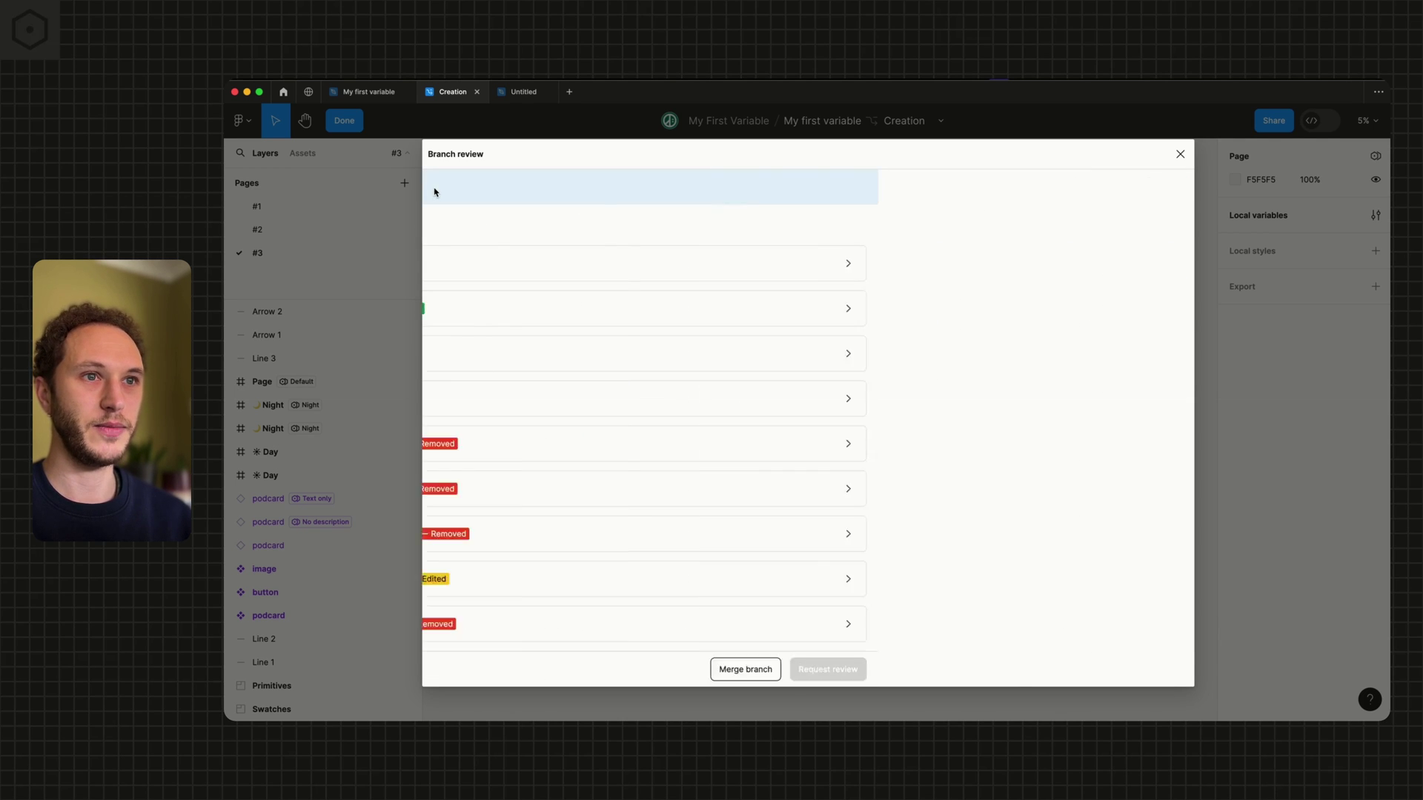
pyautogui.click(782, 307)
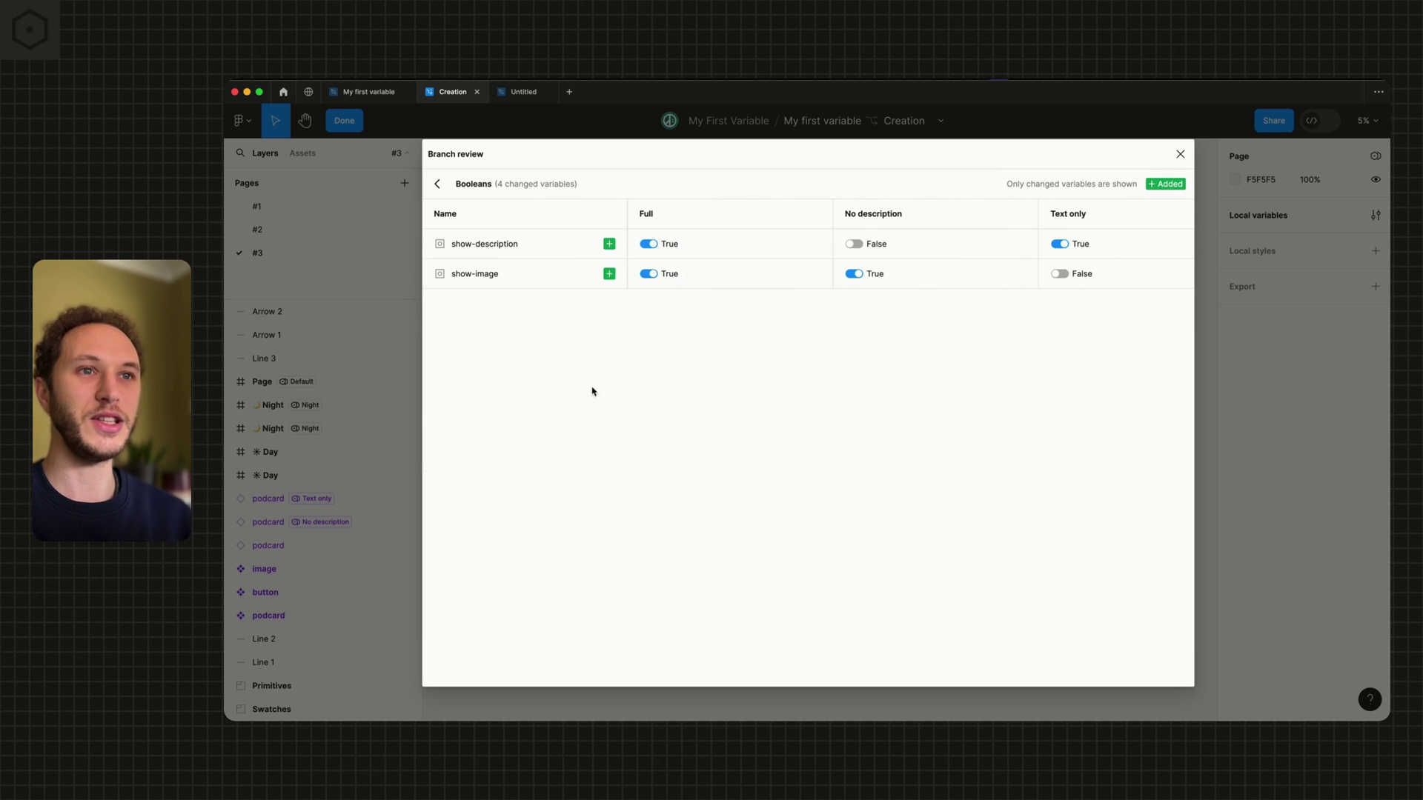
pyautogui.click(437, 184)
pyautogui.scroll(-3, 794, 398)
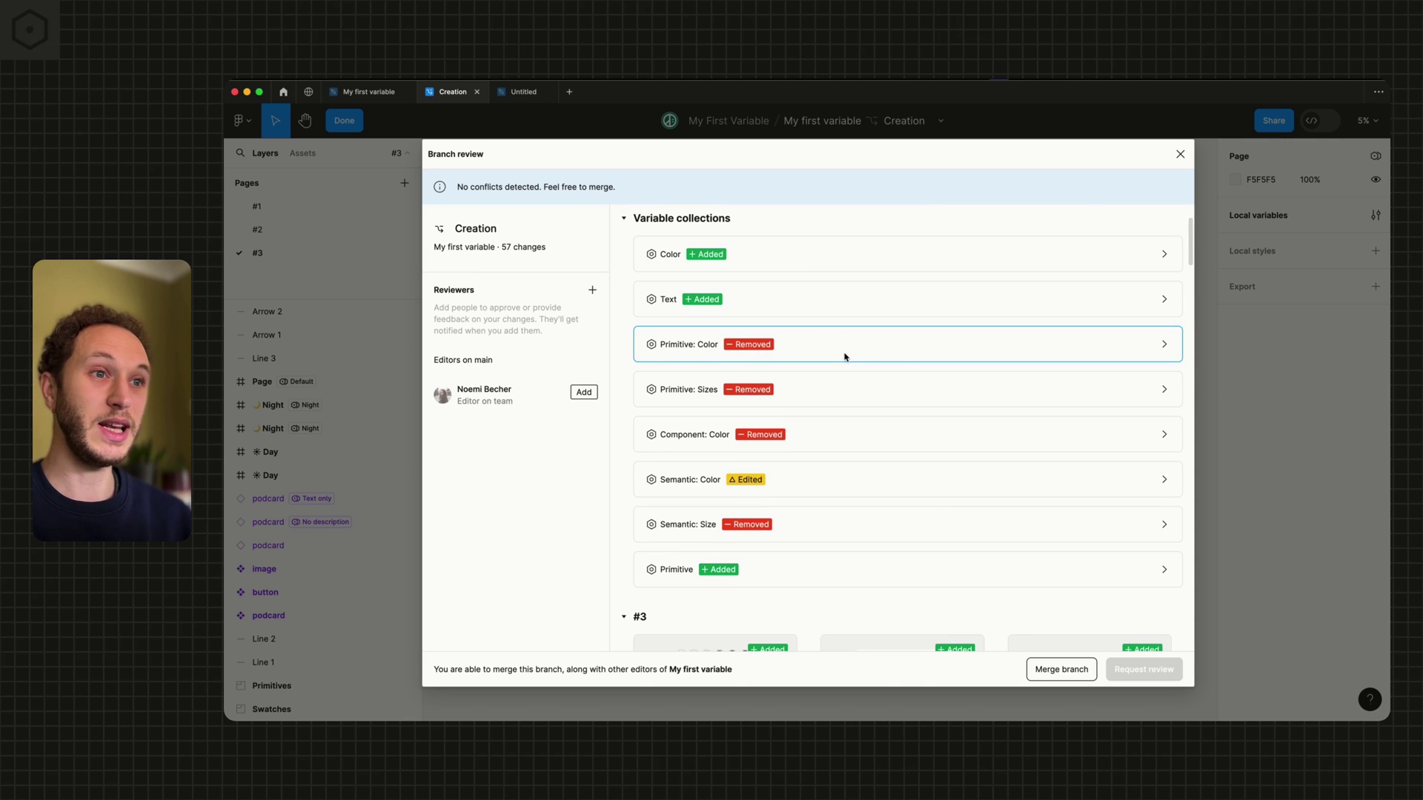
pyautogui.click(845, 357)
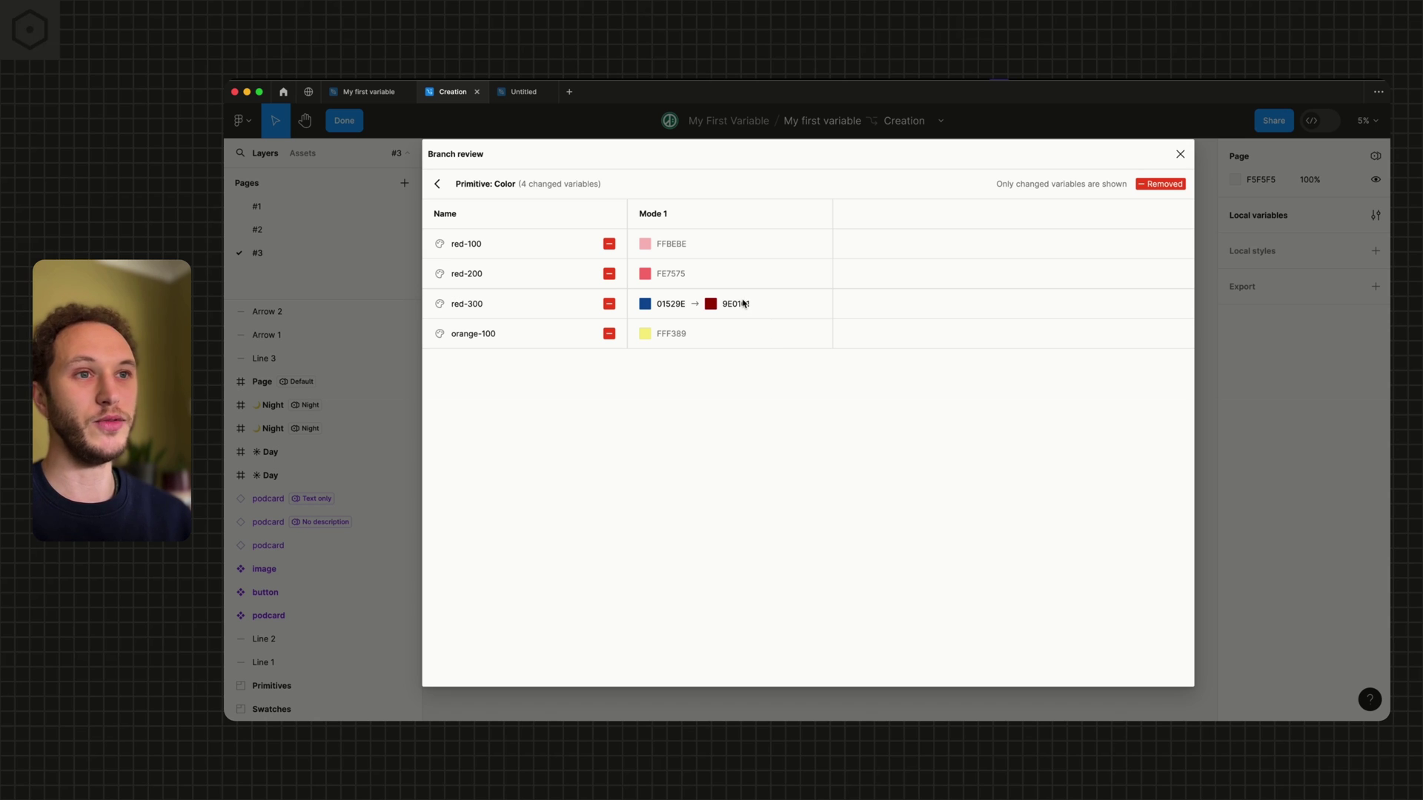
pyautogui.click(440, 185)
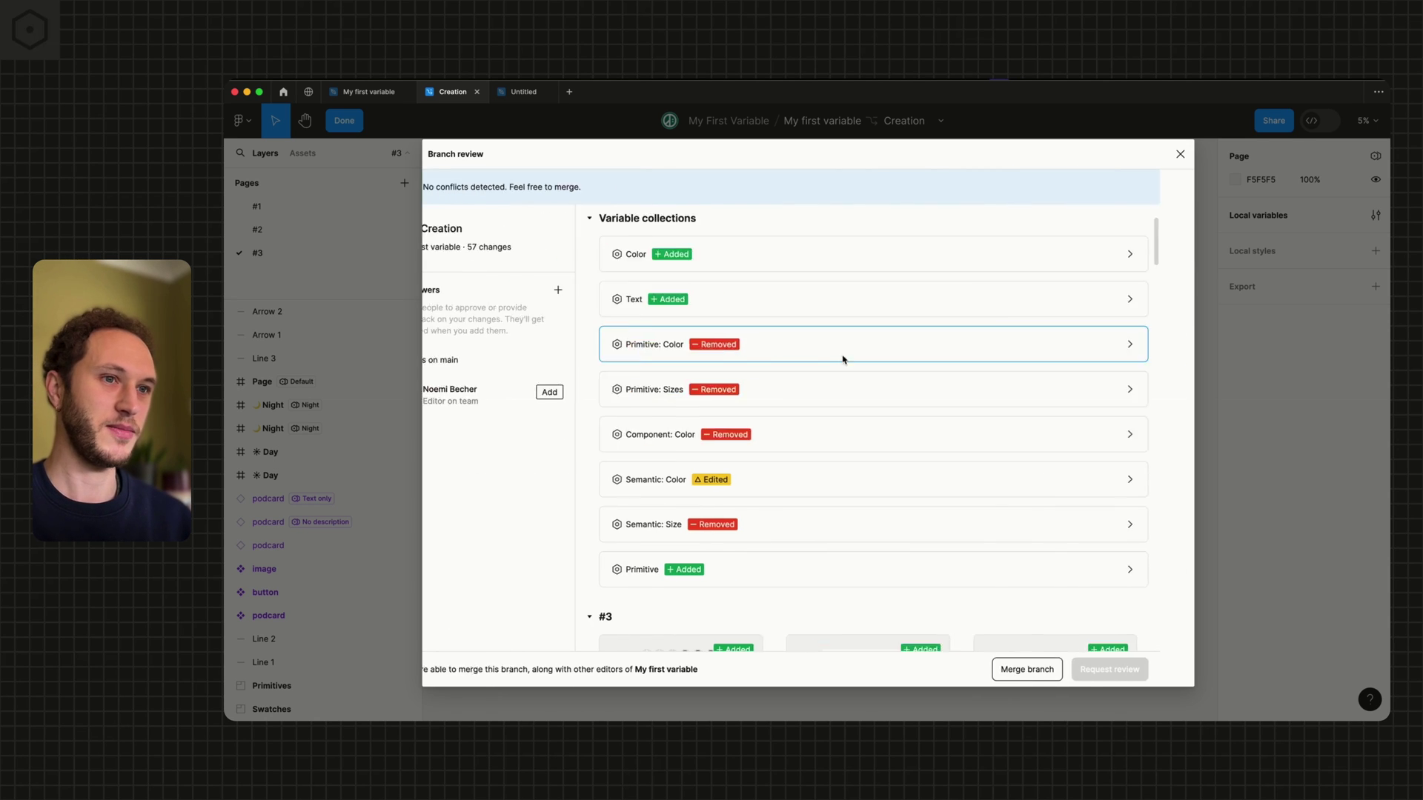
# Inspect the edited Semantic: Color variable and the 20 added Primitive variables.
pyautogui.scroll(-2, 838, 343)
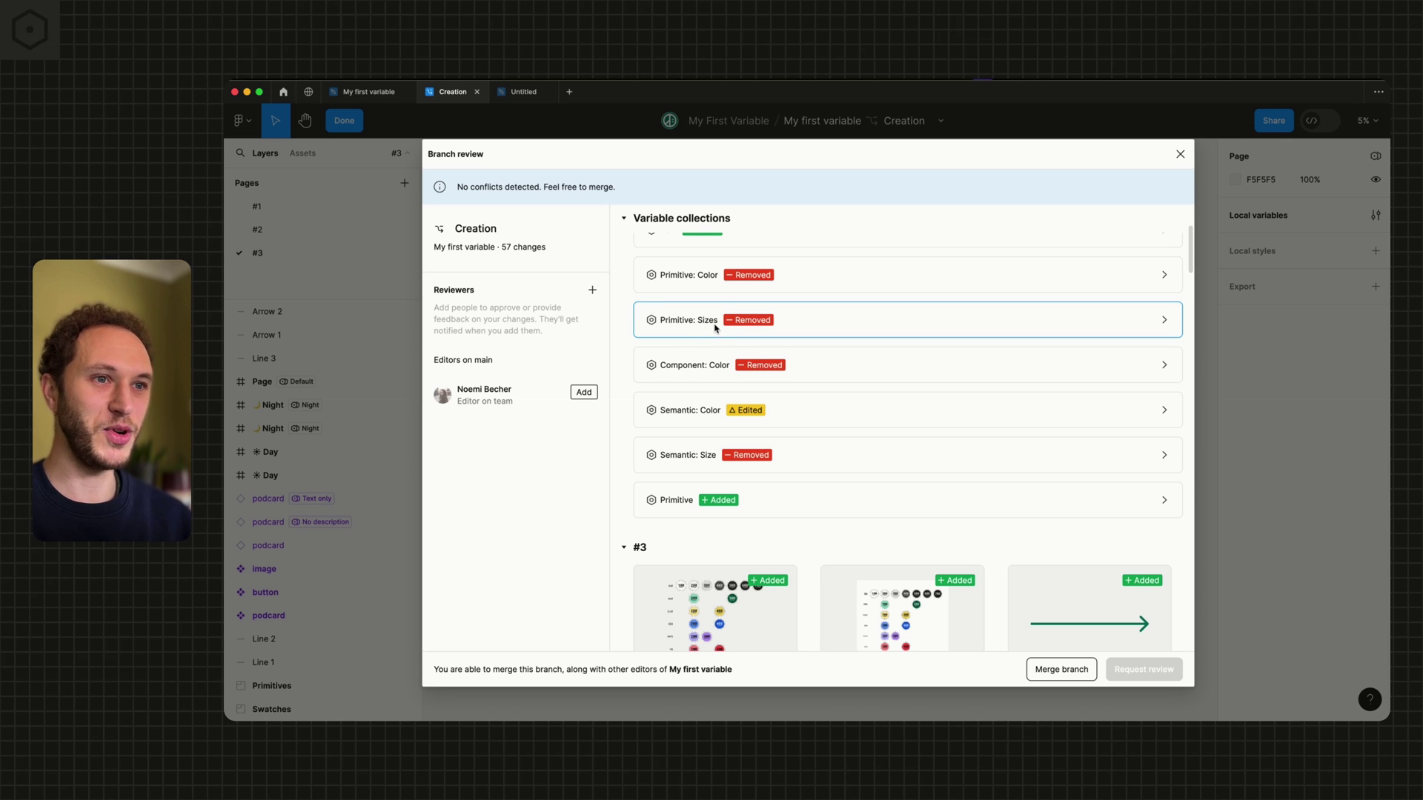
pyautogui.scroll(-2, 715, 329)
pyautogui.click(904, 336)
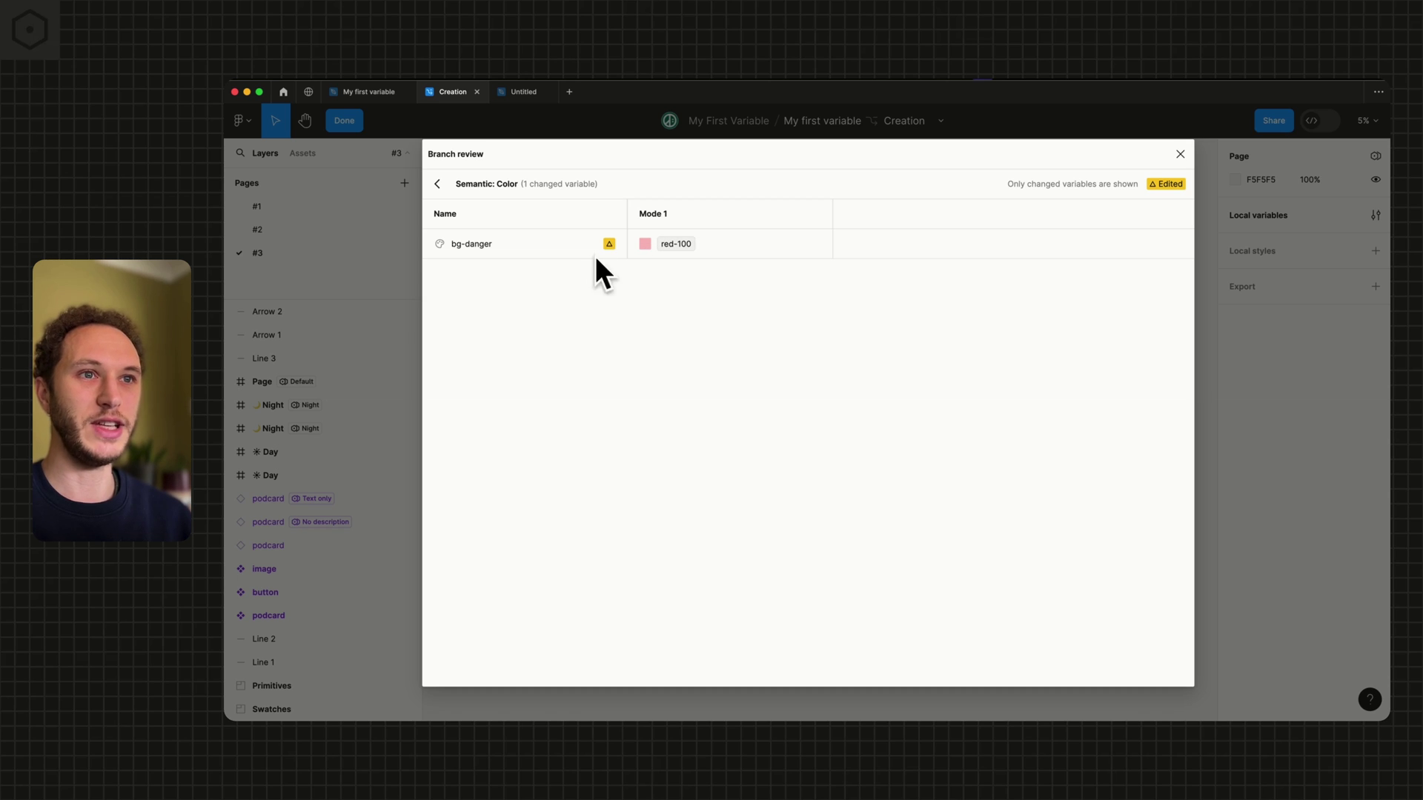
pyautogui.click(435, 185)
pyautogui.scroll(-1, 786, 358)
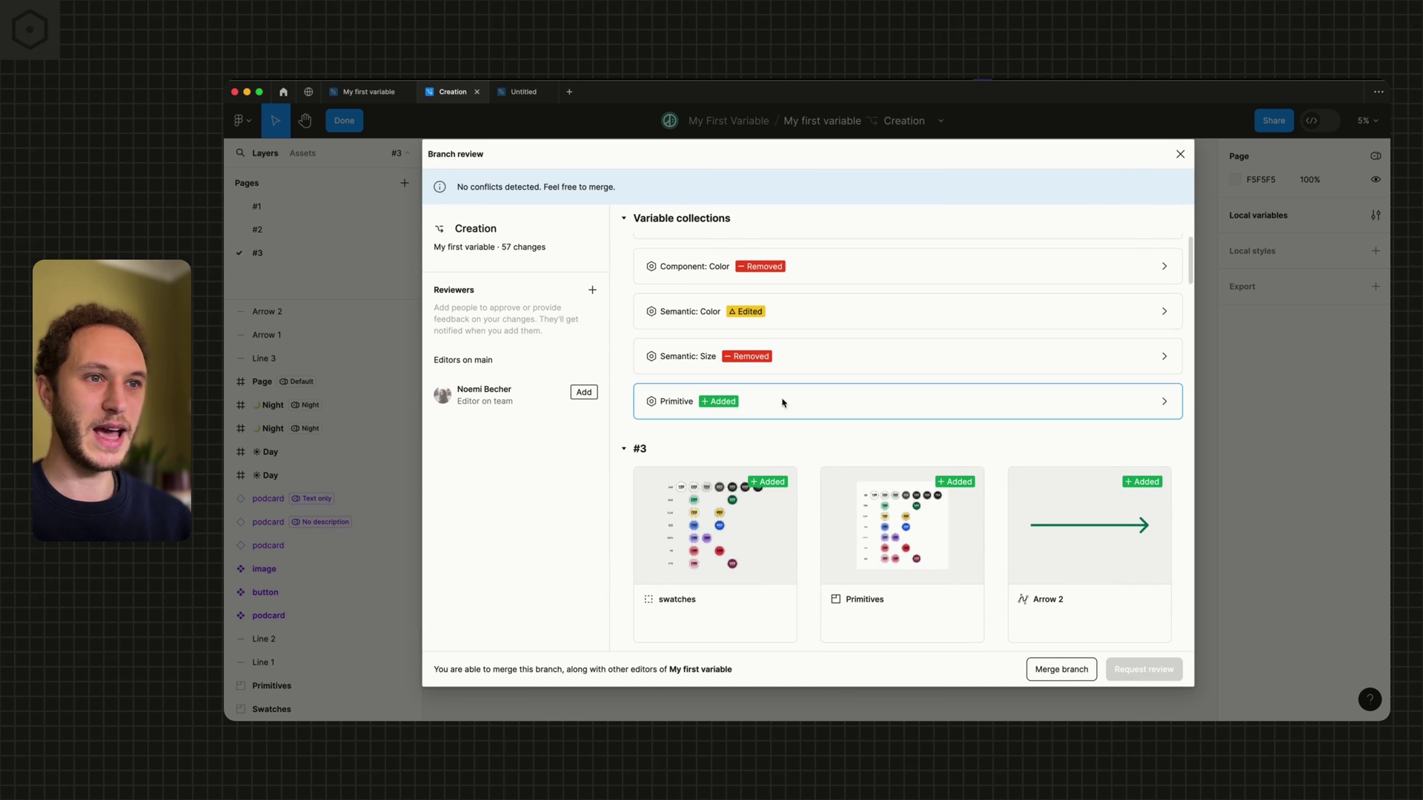
pyautogui.click(783, 404)
pyautogui.scroll(-4, 634, 301)
pyautogui.scroll(4, 636, 301)
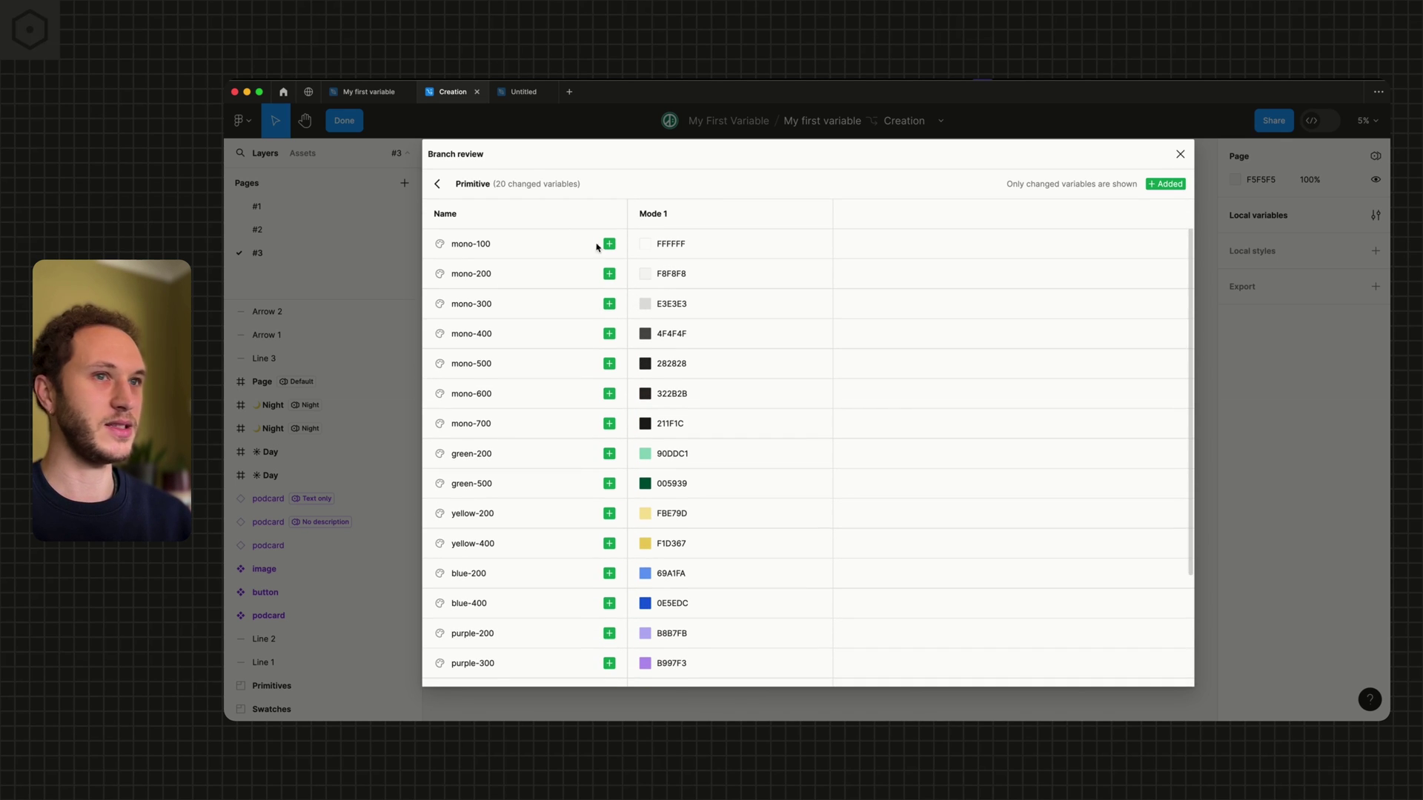
pyautogui.click(437, 184)
# Collapse the #3 page, Foundations, Primitives and Variable collections sections, then merge the branch.
pyautogui.scroll(-2, 763, 381)
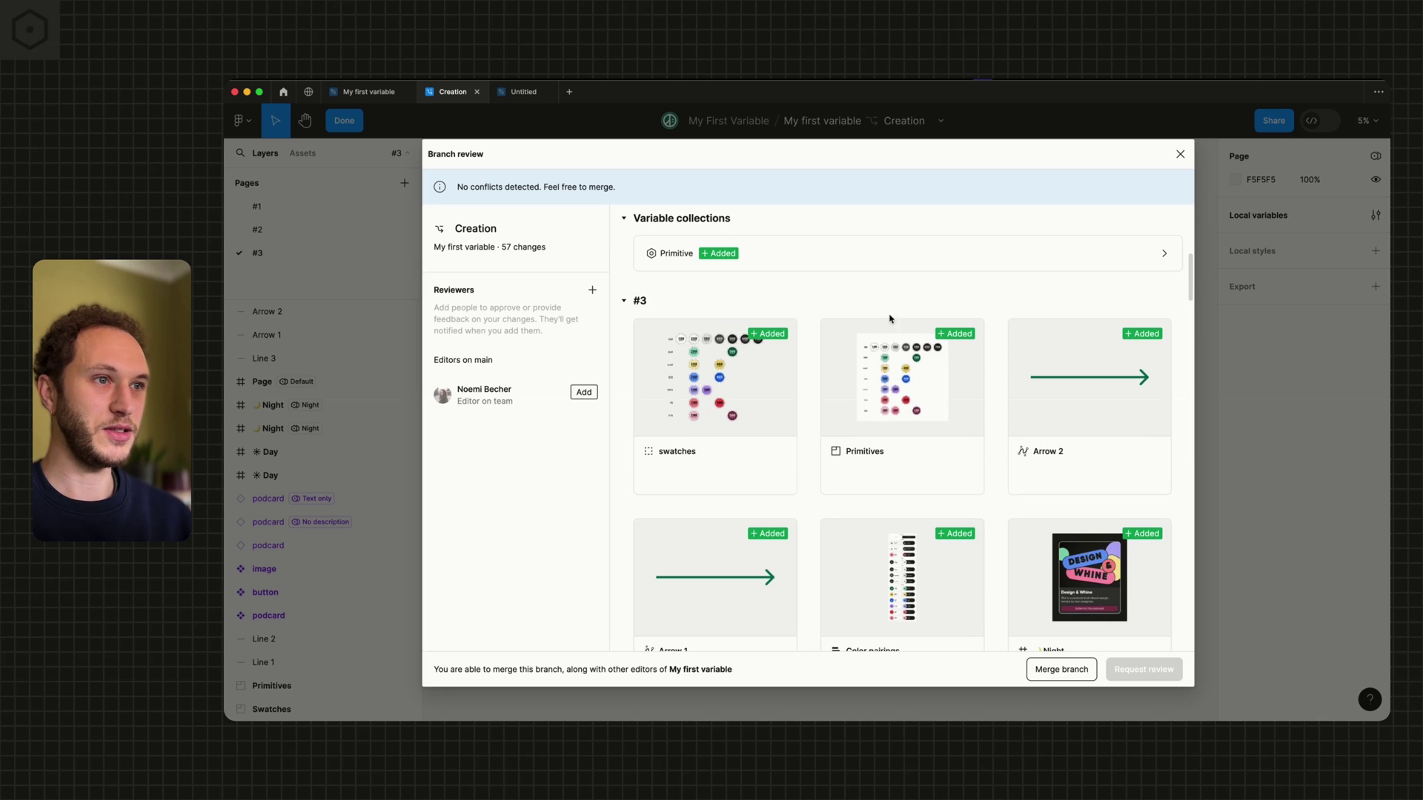
pyautogui.scroll(-1, 757, 408)
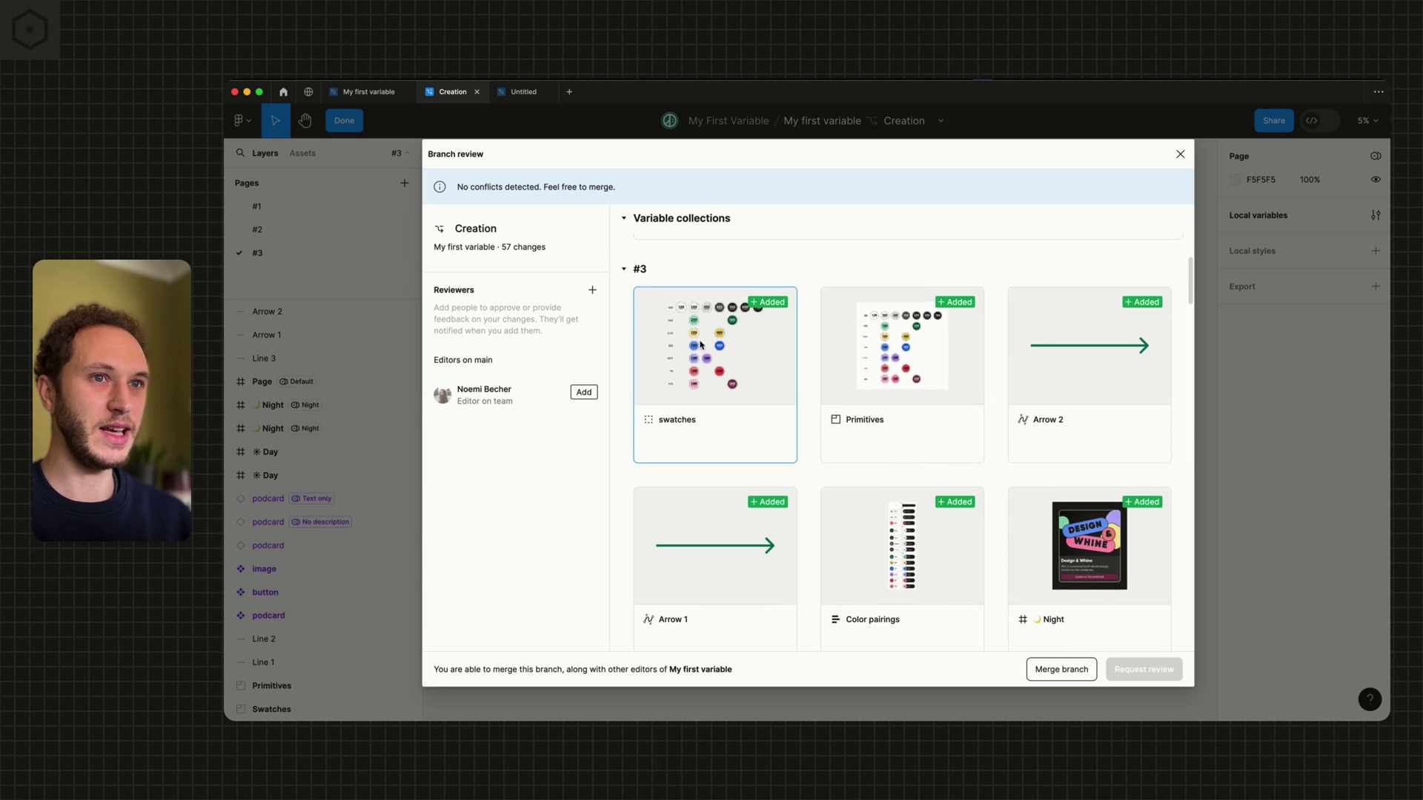
pyautogui.click(624, 271)
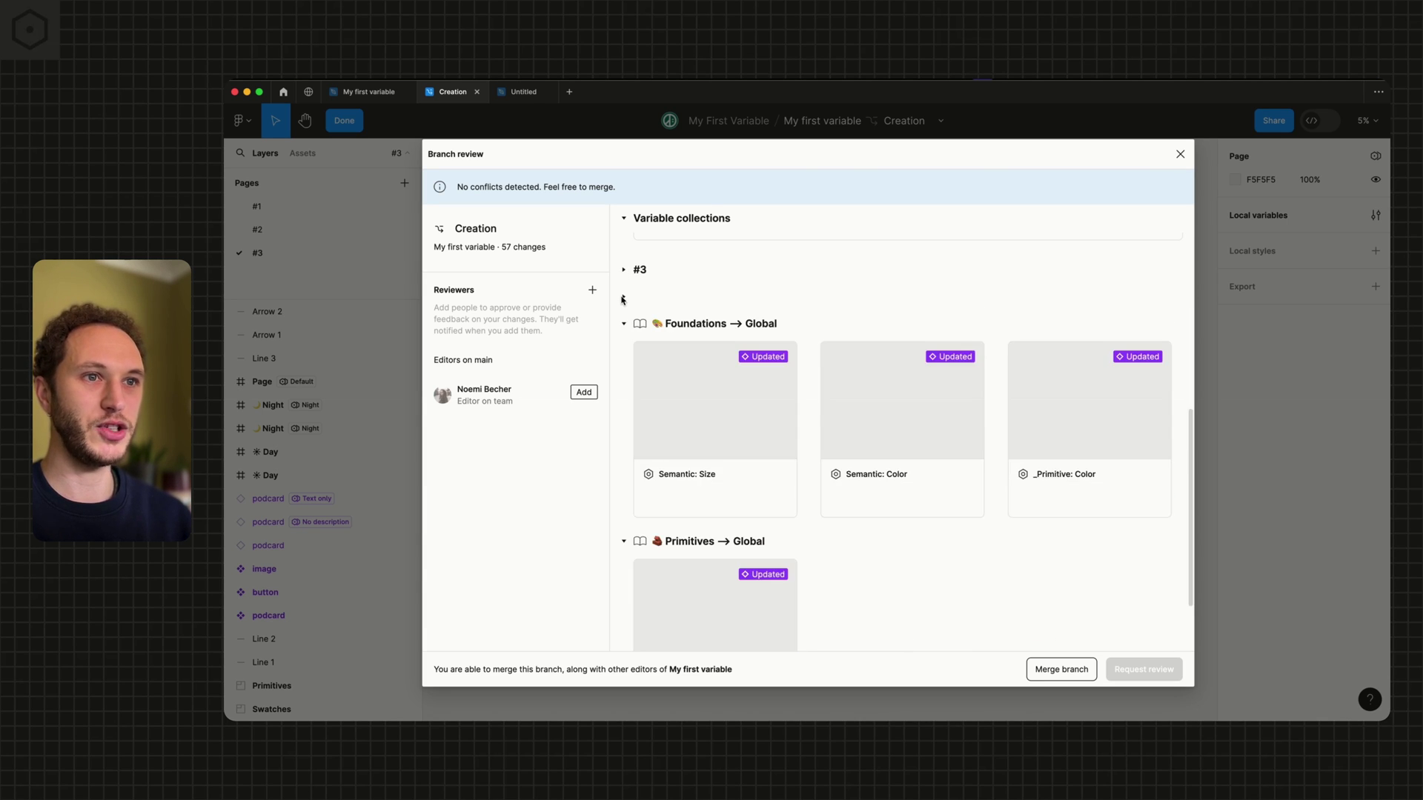
pyautogui.click(624, 324)
pyautogui.click(623, 446)
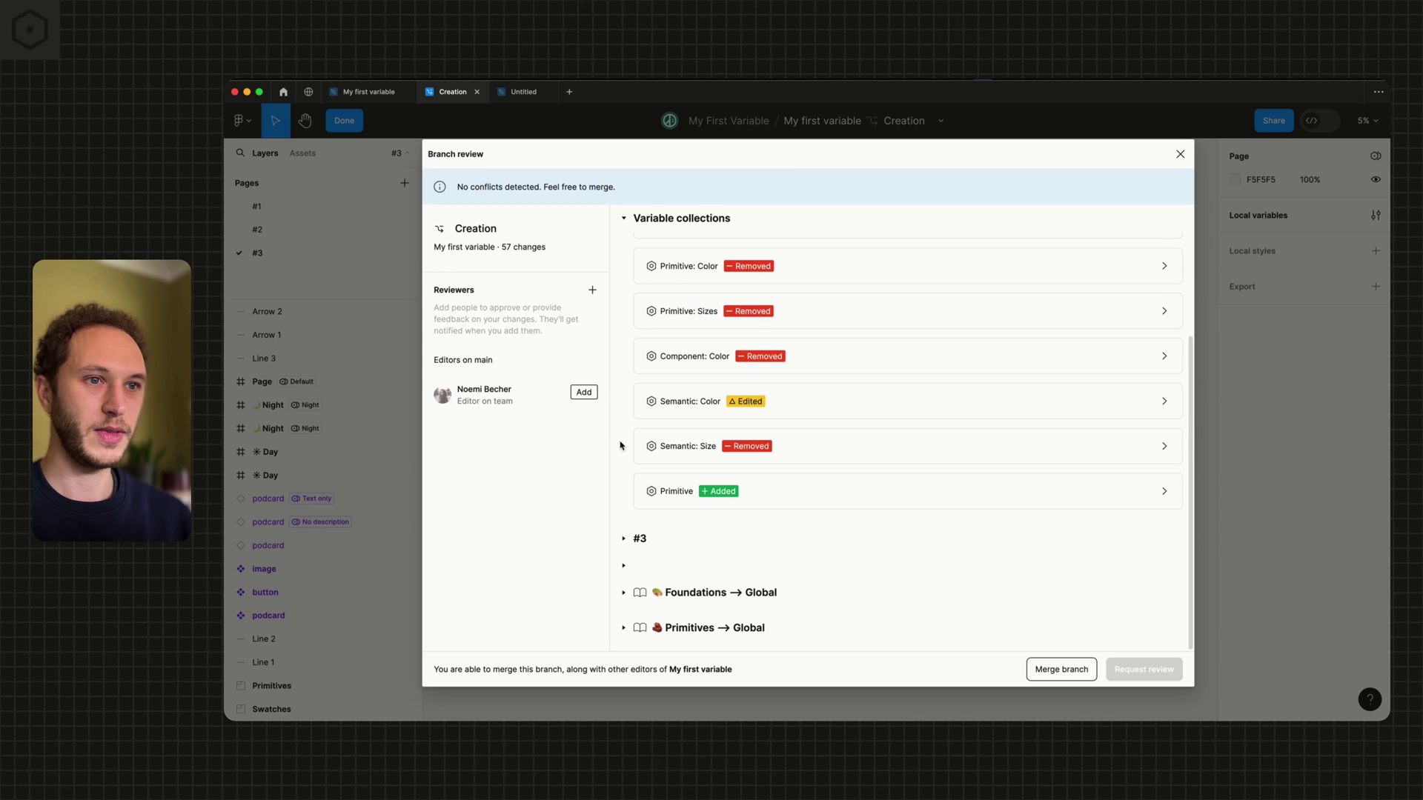
pyautogui.scroll(3, 630, 445)
pyautogui.click(624, 229)
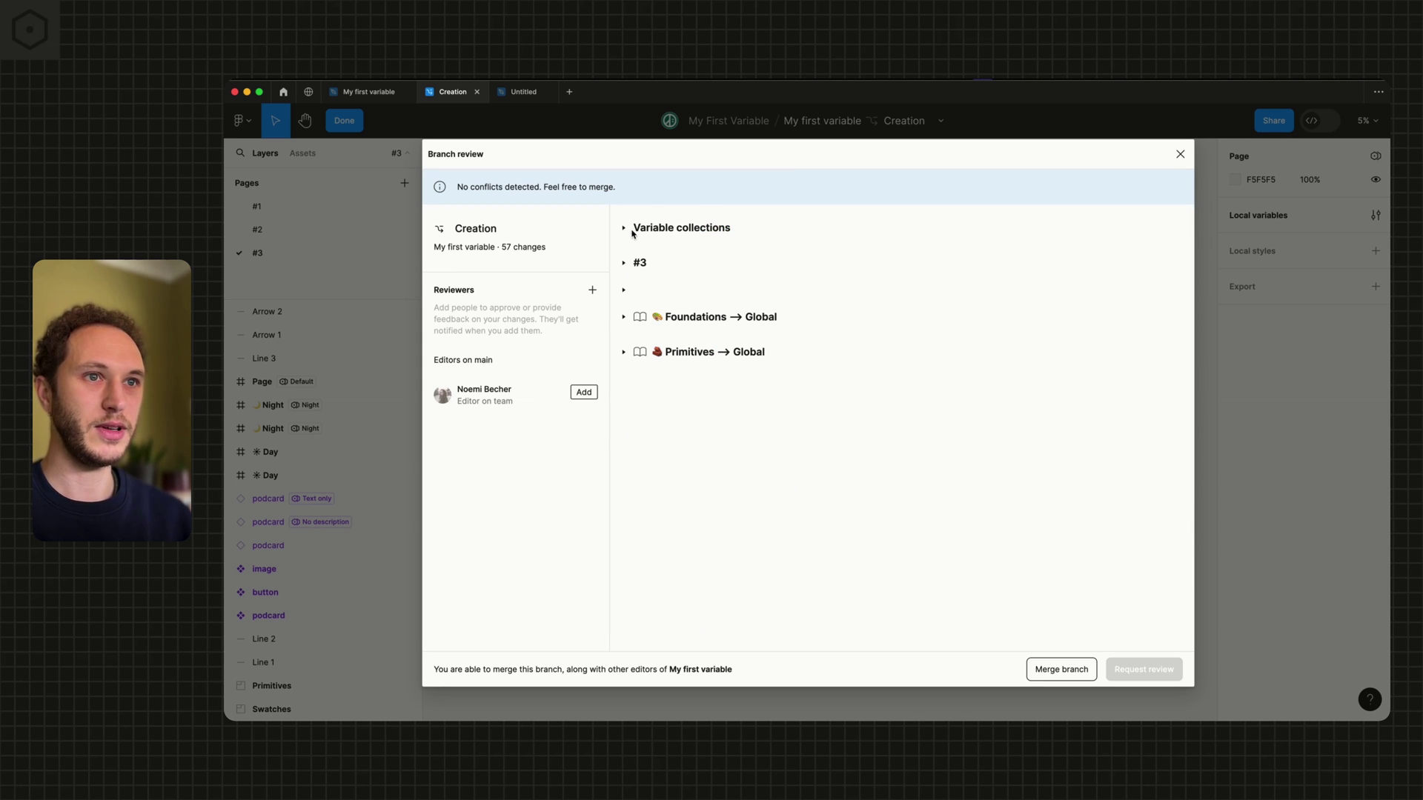
pyautogui.click(624, 352)
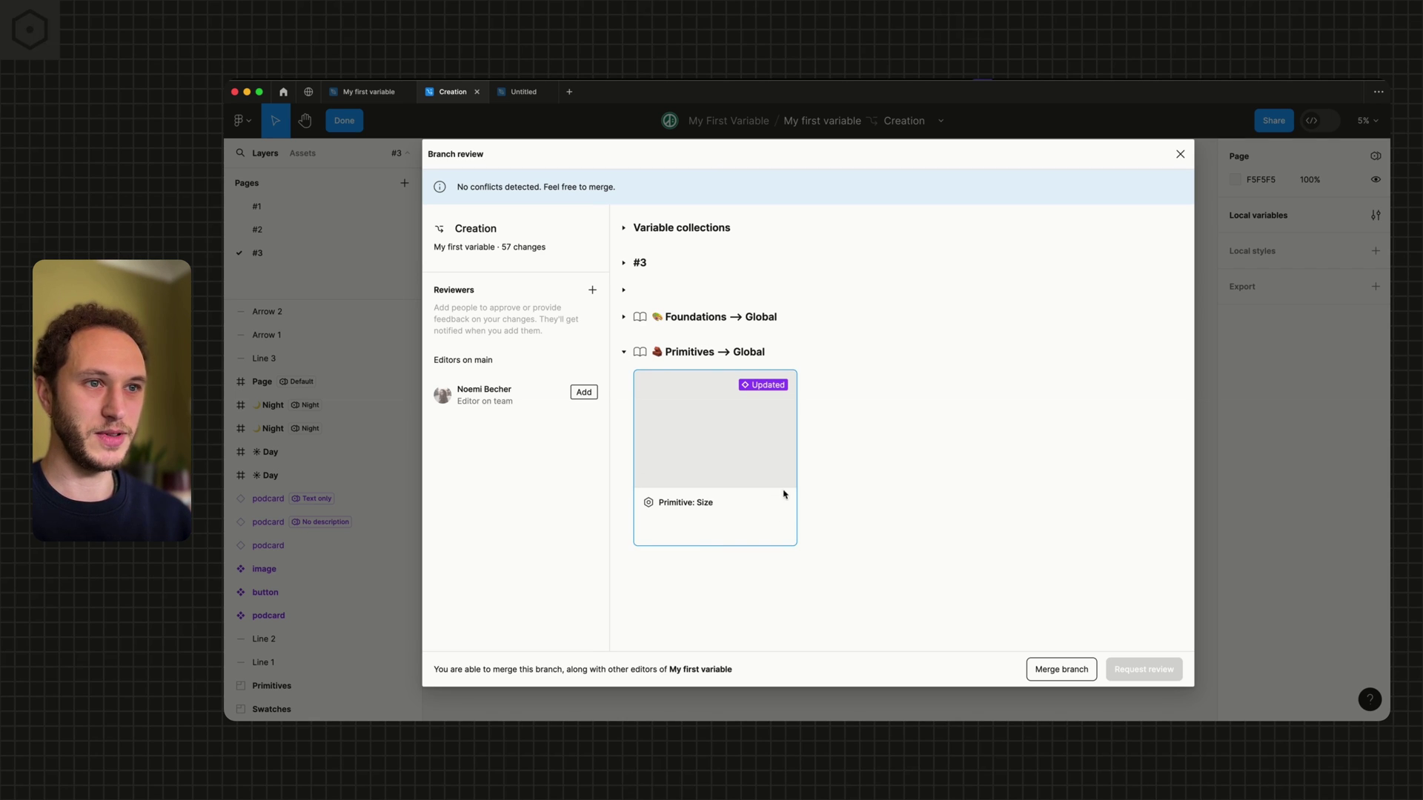
pyautogui.click(624, 357)
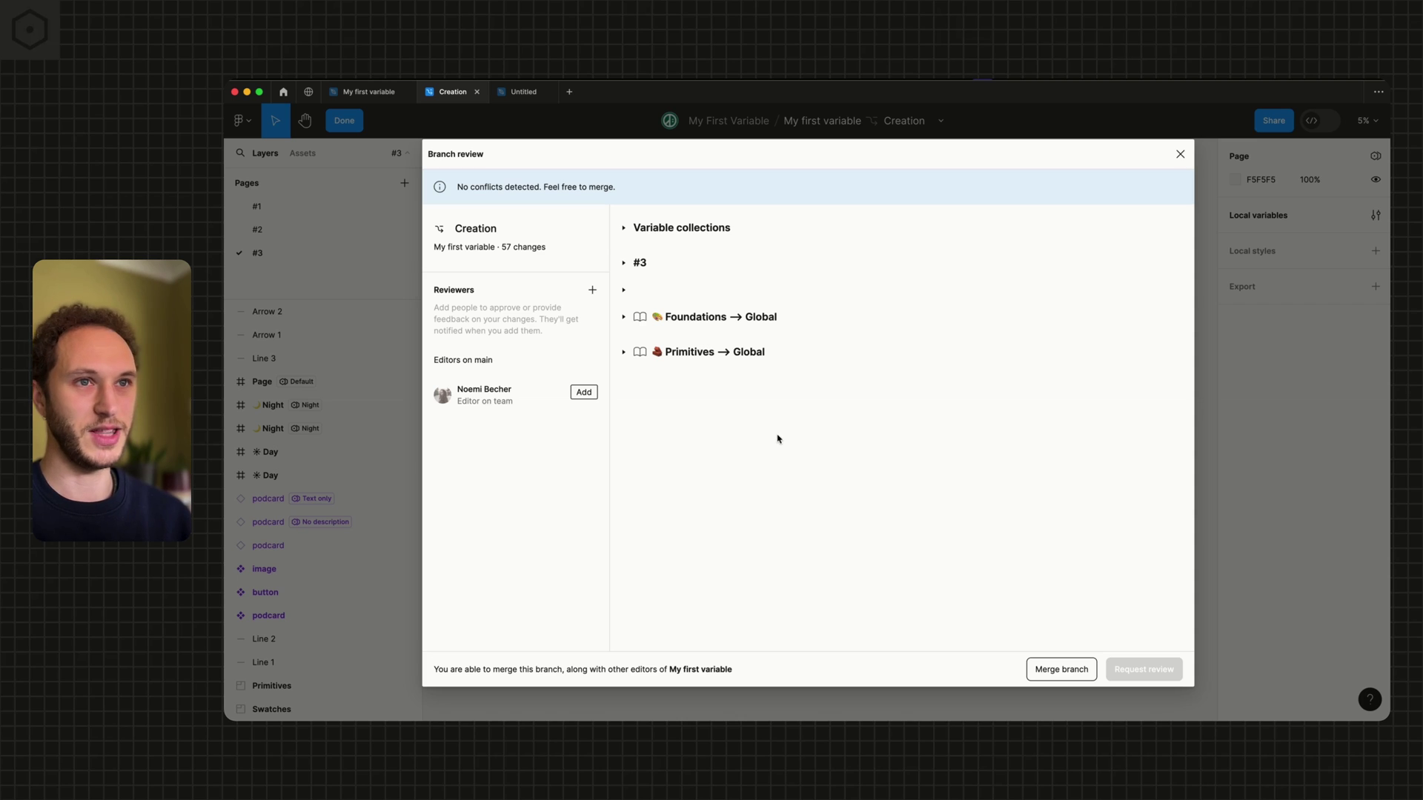
pyautogui.click(1046, 674)
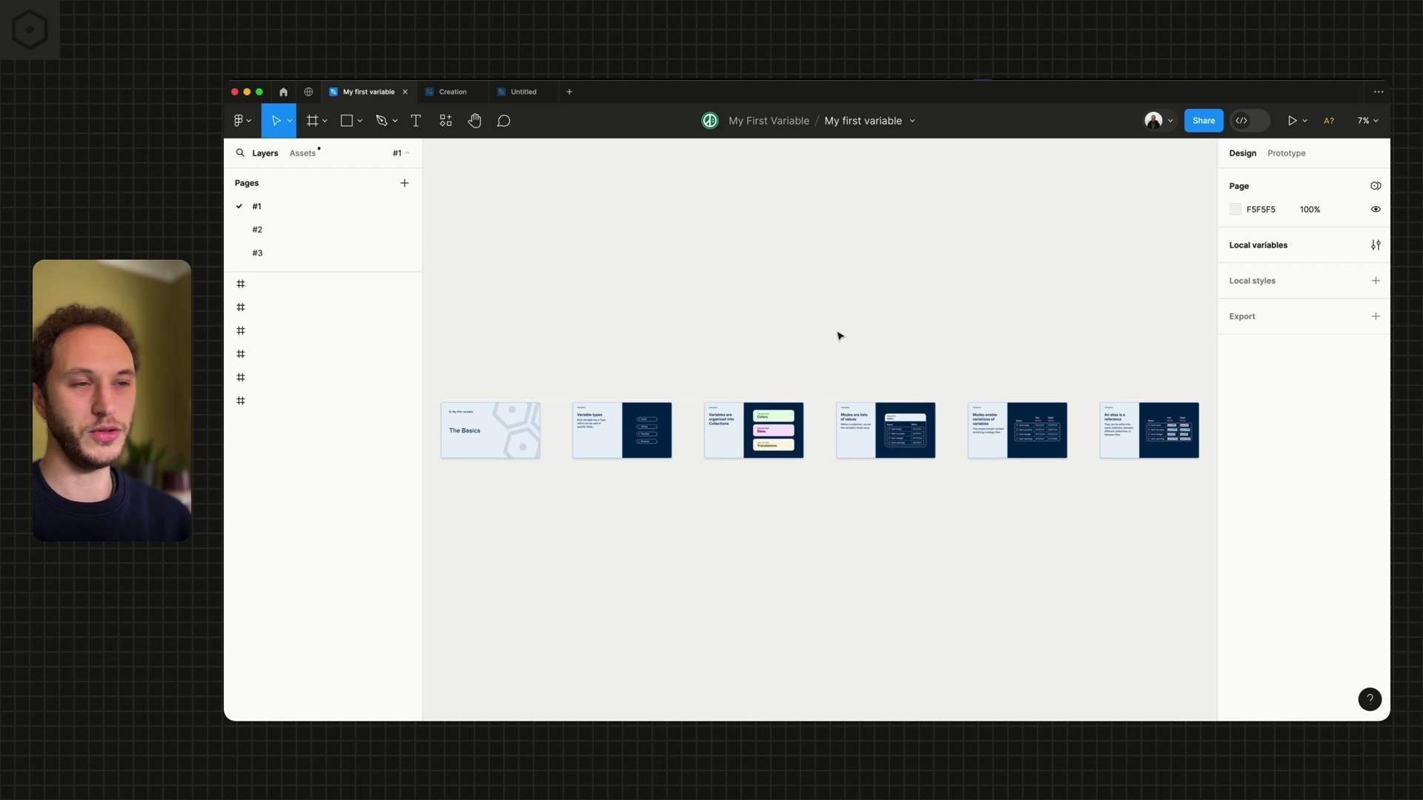
# Check the main file's version history for the Creation merge.
pyautogui.click(913, 124)
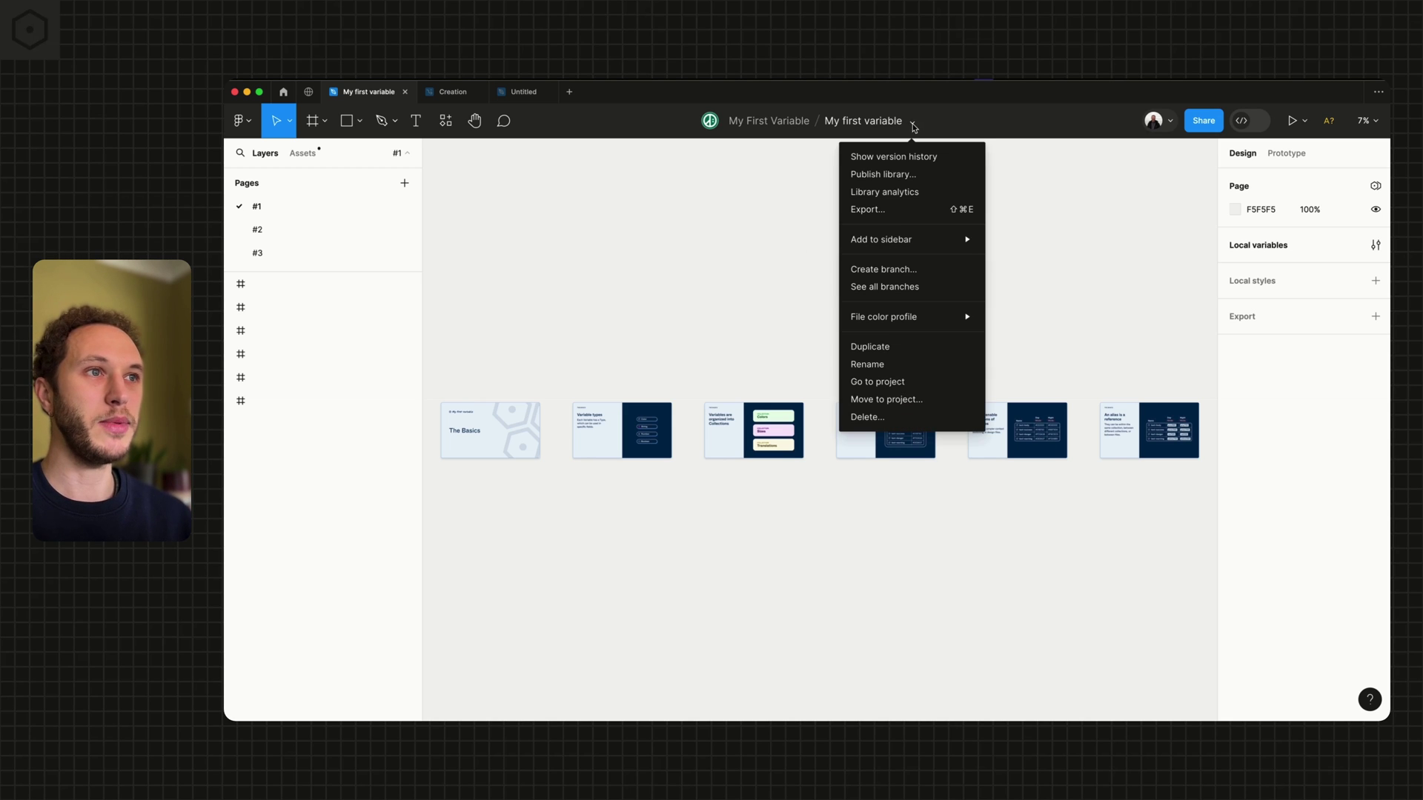
pyautogui.click(909, 157)
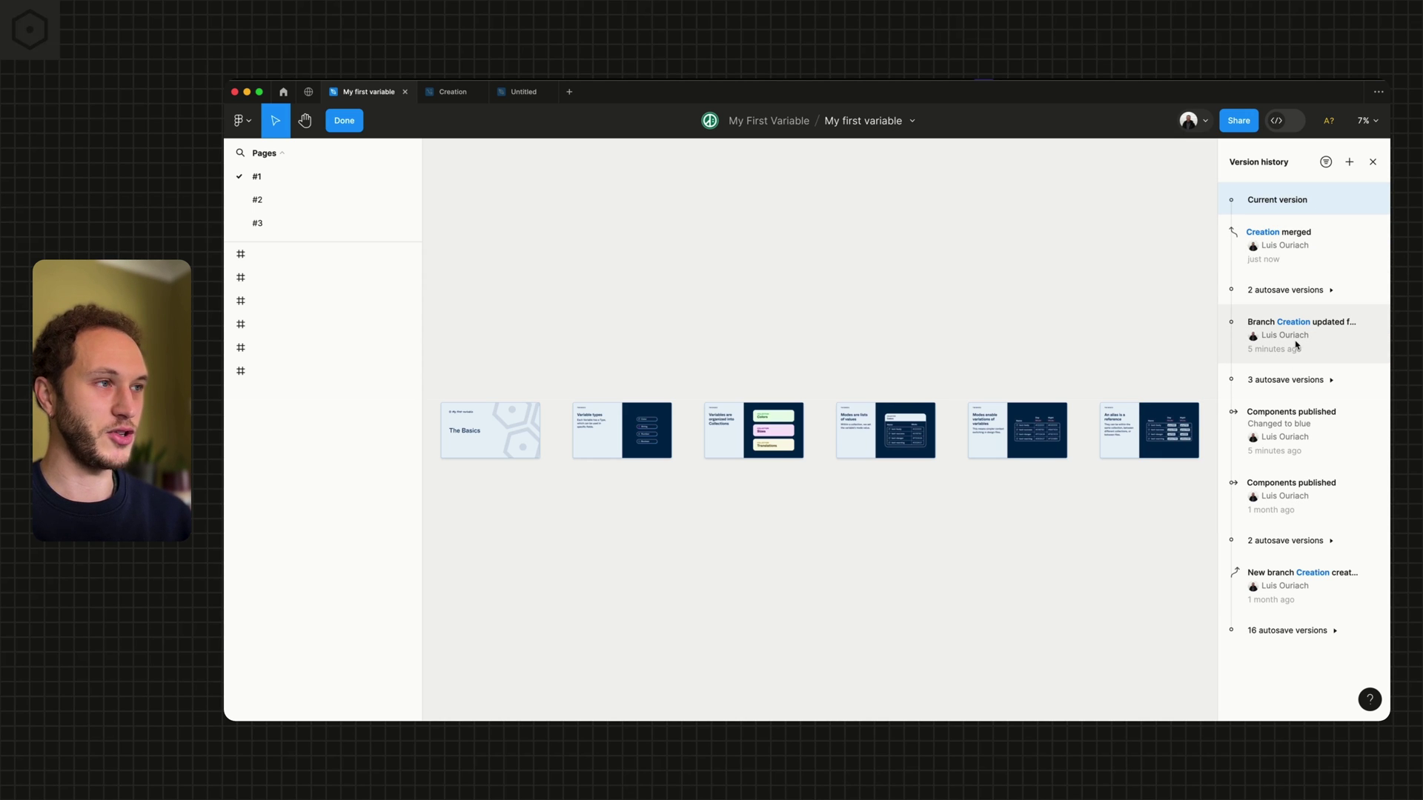
pyautogui.click(1372, 161)
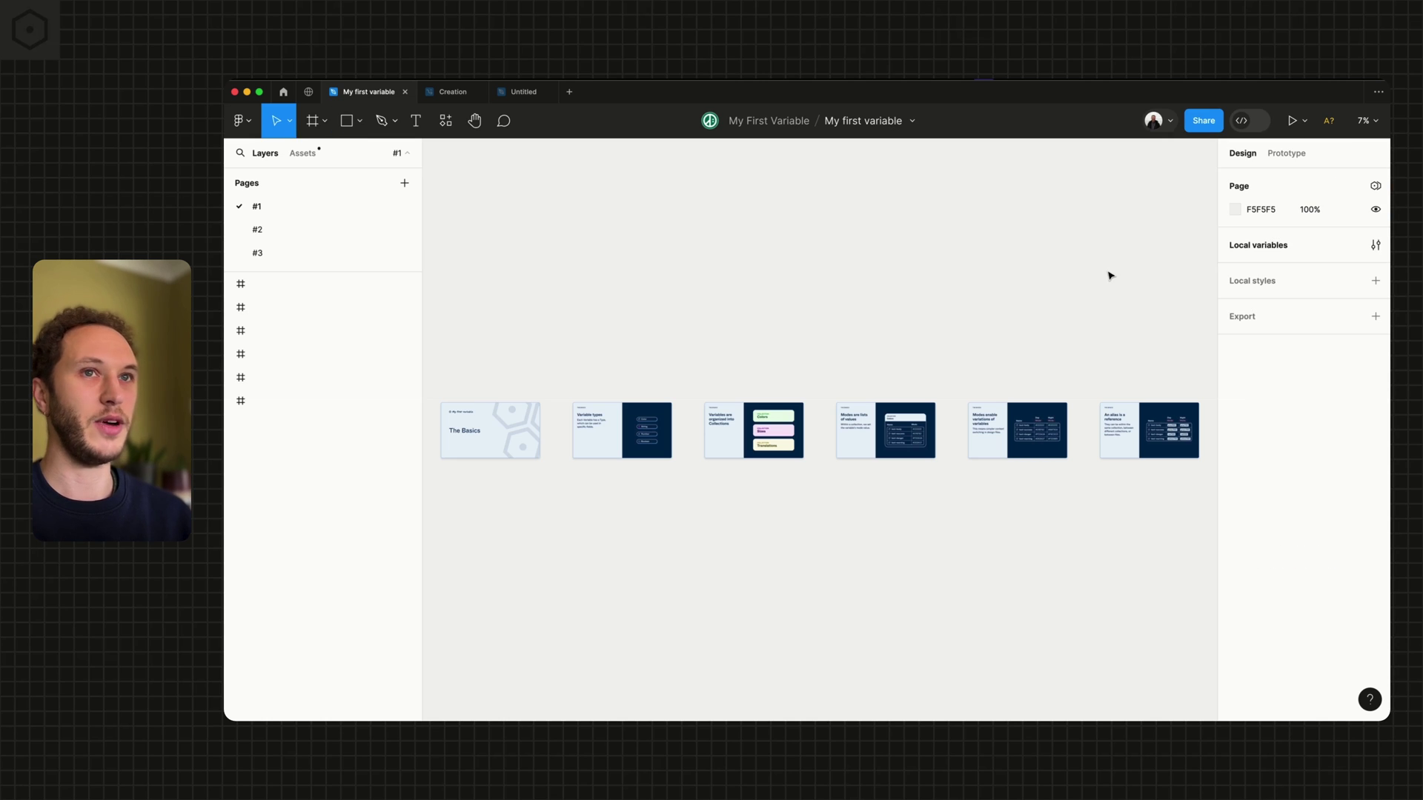
# Browse the Color and Text local variable collections, then open Publish library.
pyautogui.click(1376, 246)
pyautogui.click(771, 168)
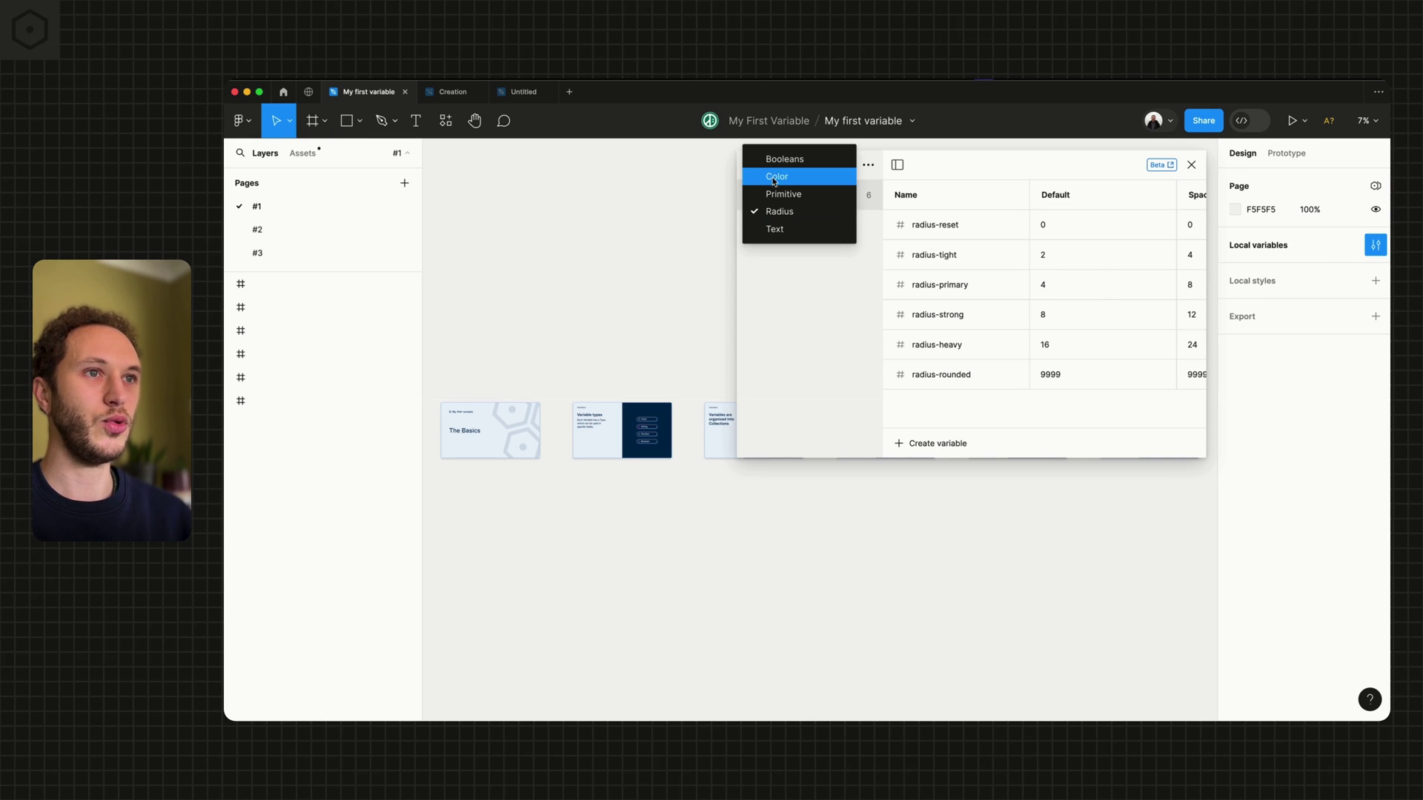
pyautogui.click(772, 181)
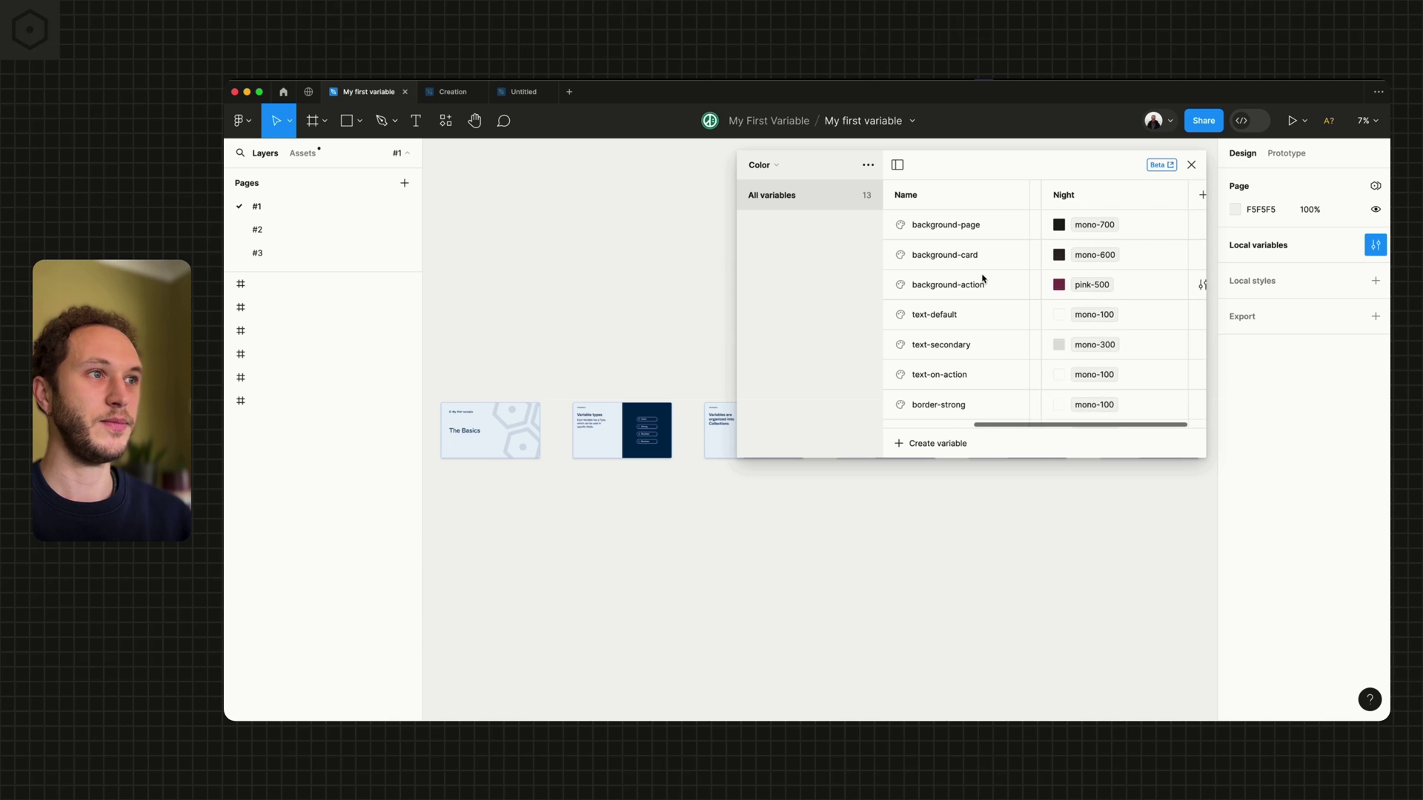
pyautogui.click(761, 164)
pyautogui.click(778, 225)
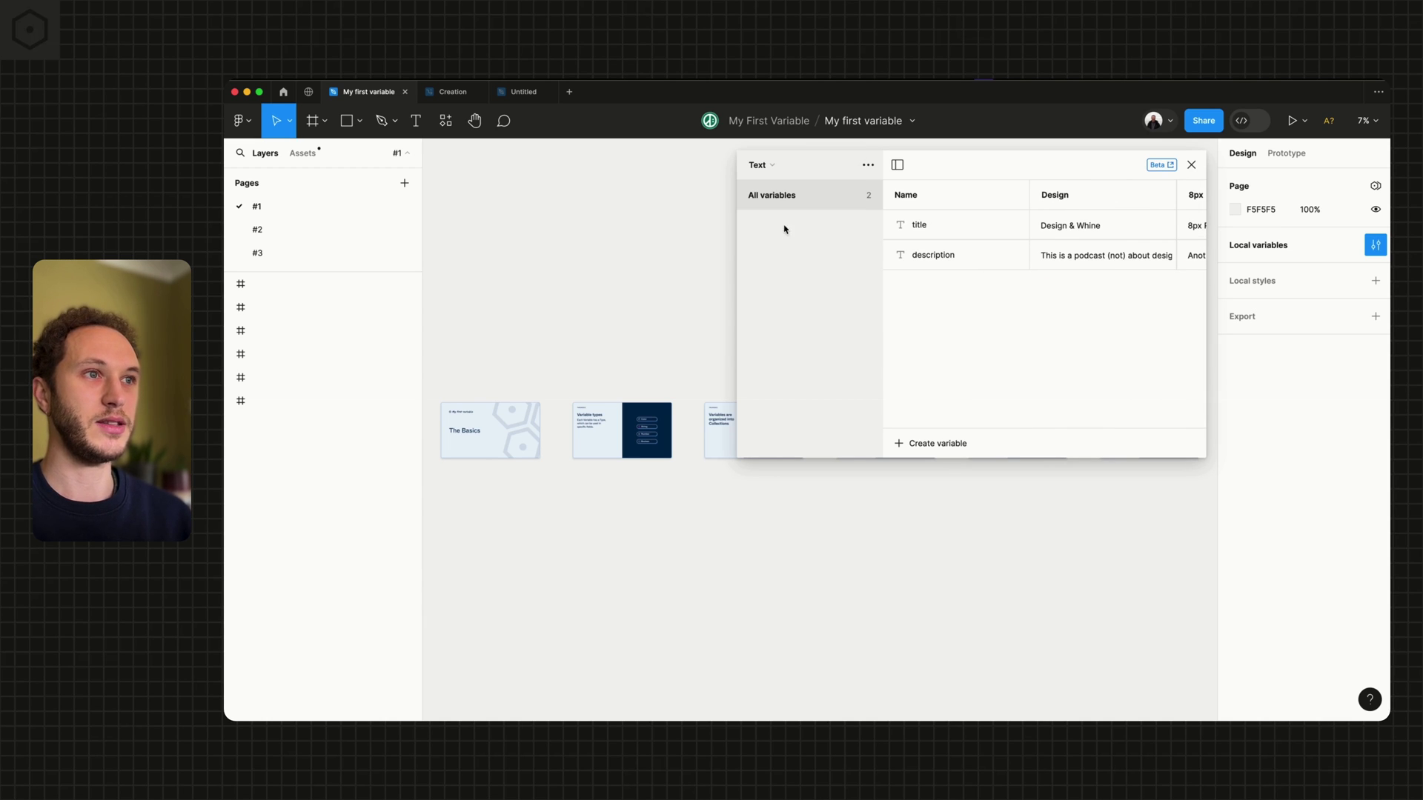
pyautogui.click(1191, 164)
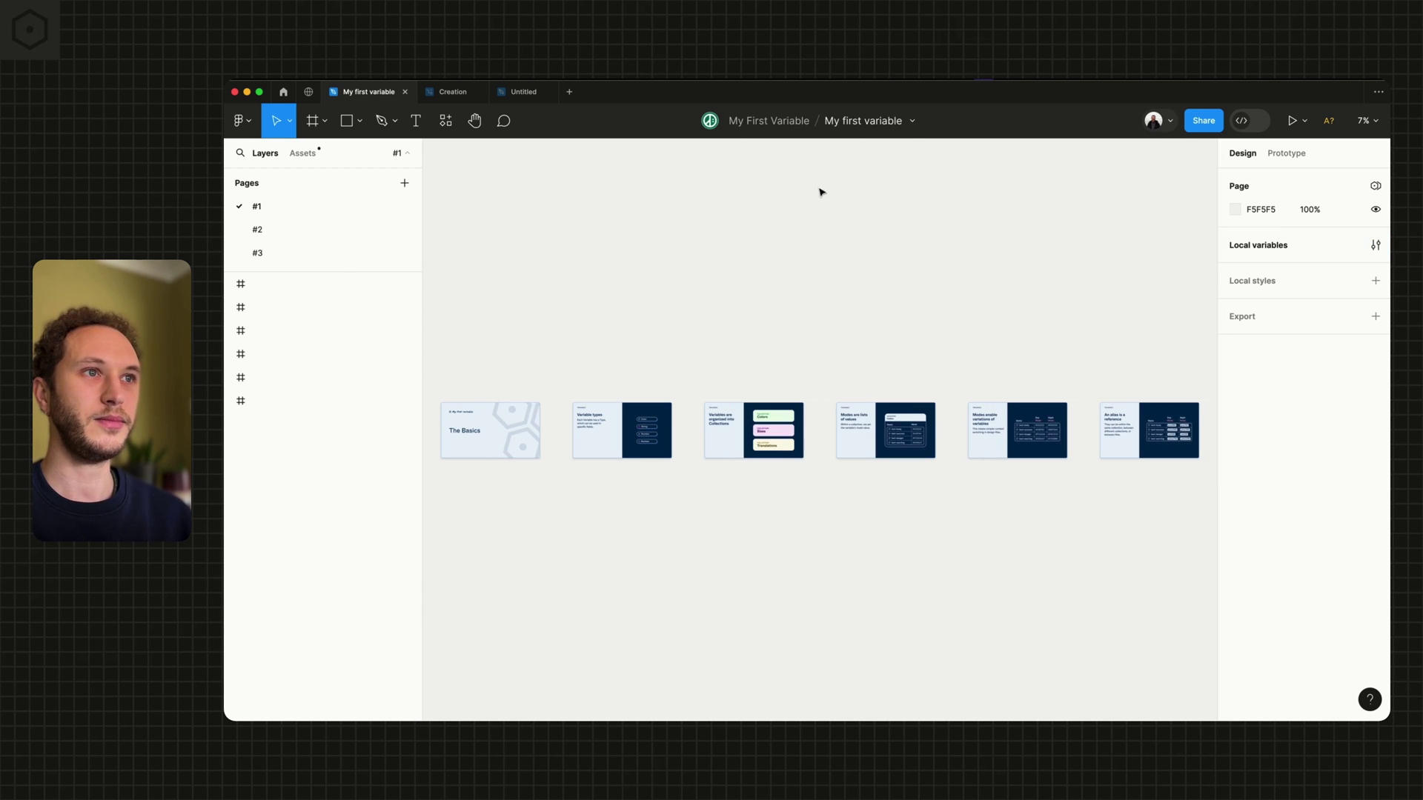
pyautogui.click(911, 122)
pyautogui.click(883, 178)
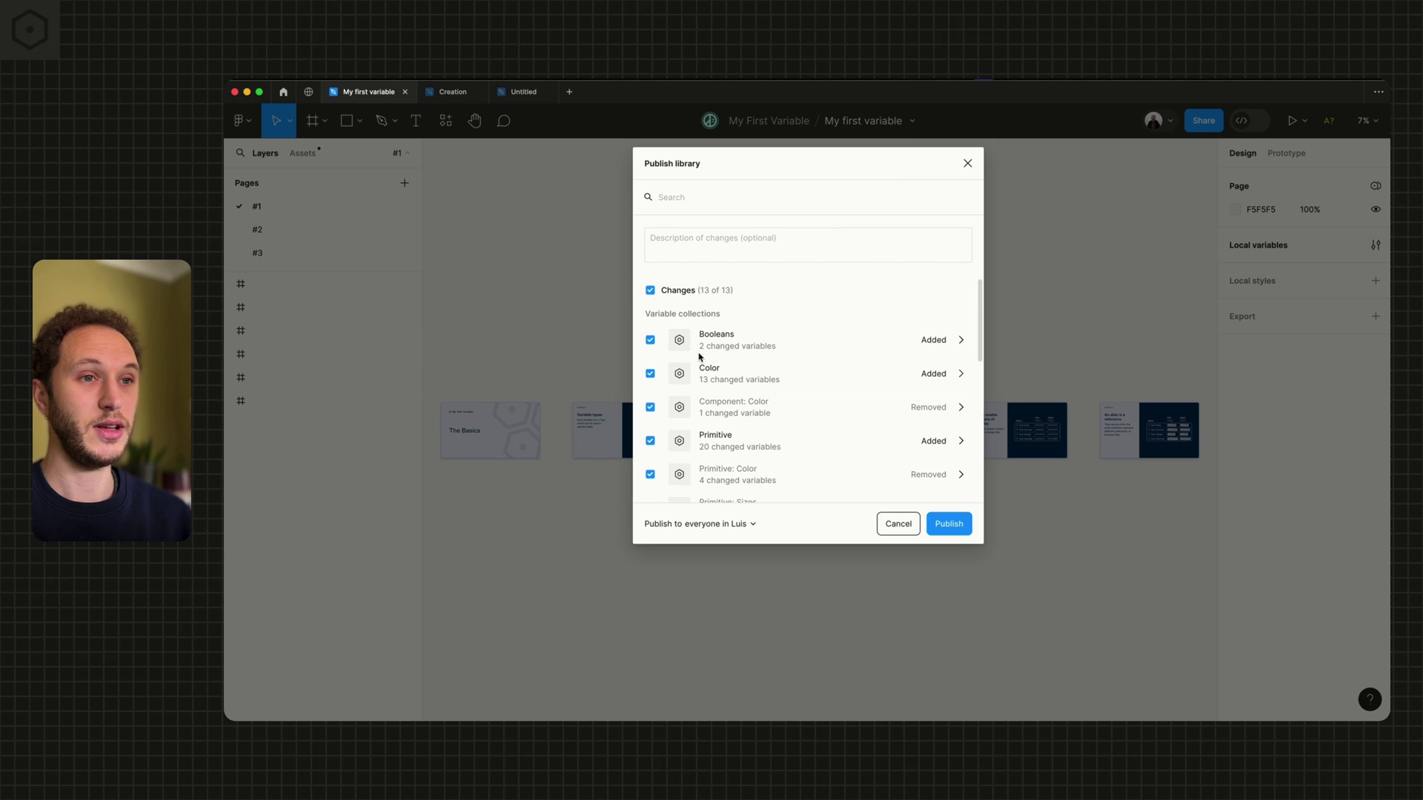
# Publish all 13 library changes from My first variable, then switch to the Untitled file.
pyautogui.scroll(-5, 700, 356)
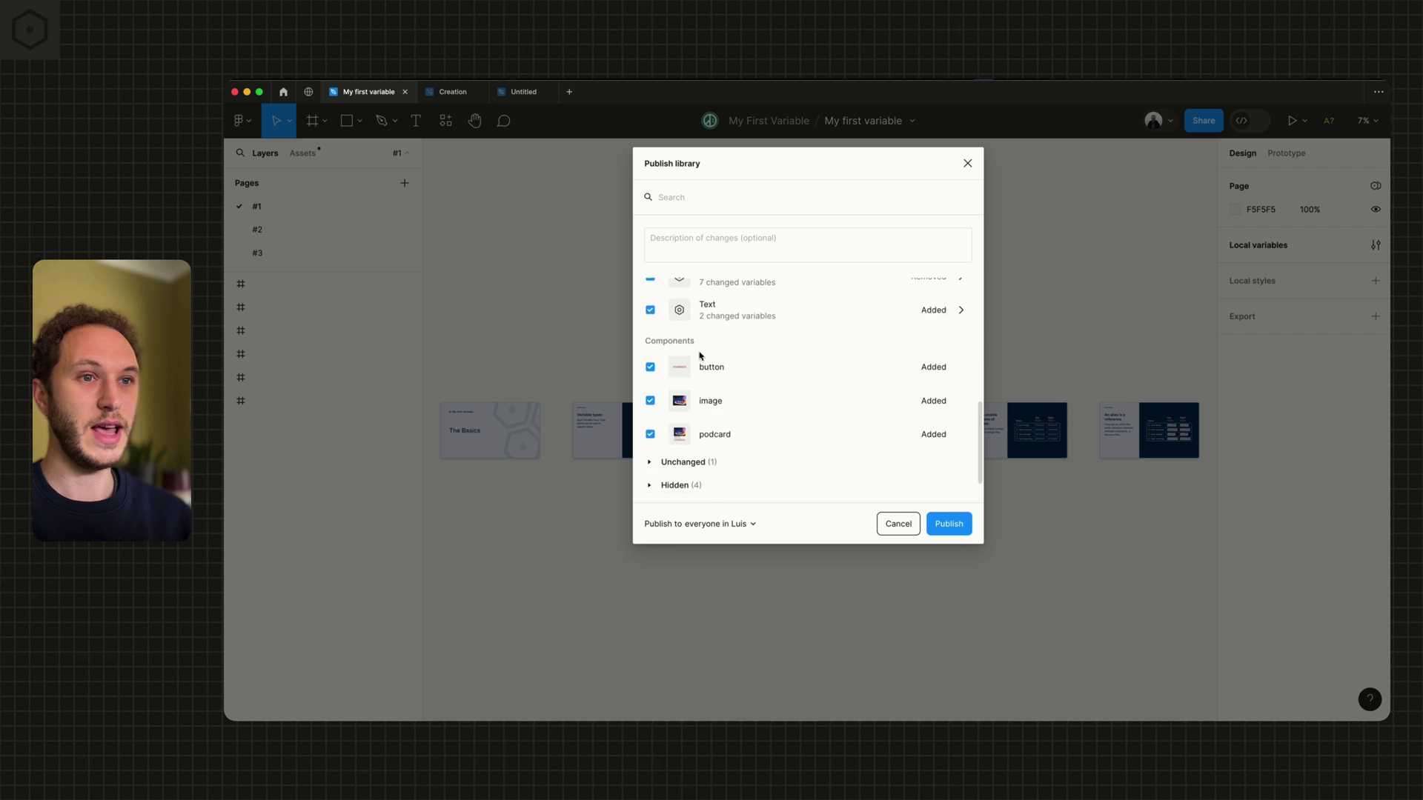
pyautogui.scroll(1, 716, 383)
pyautogui.scroll(5, 717, 384)
pyautogui.click(950, 527)
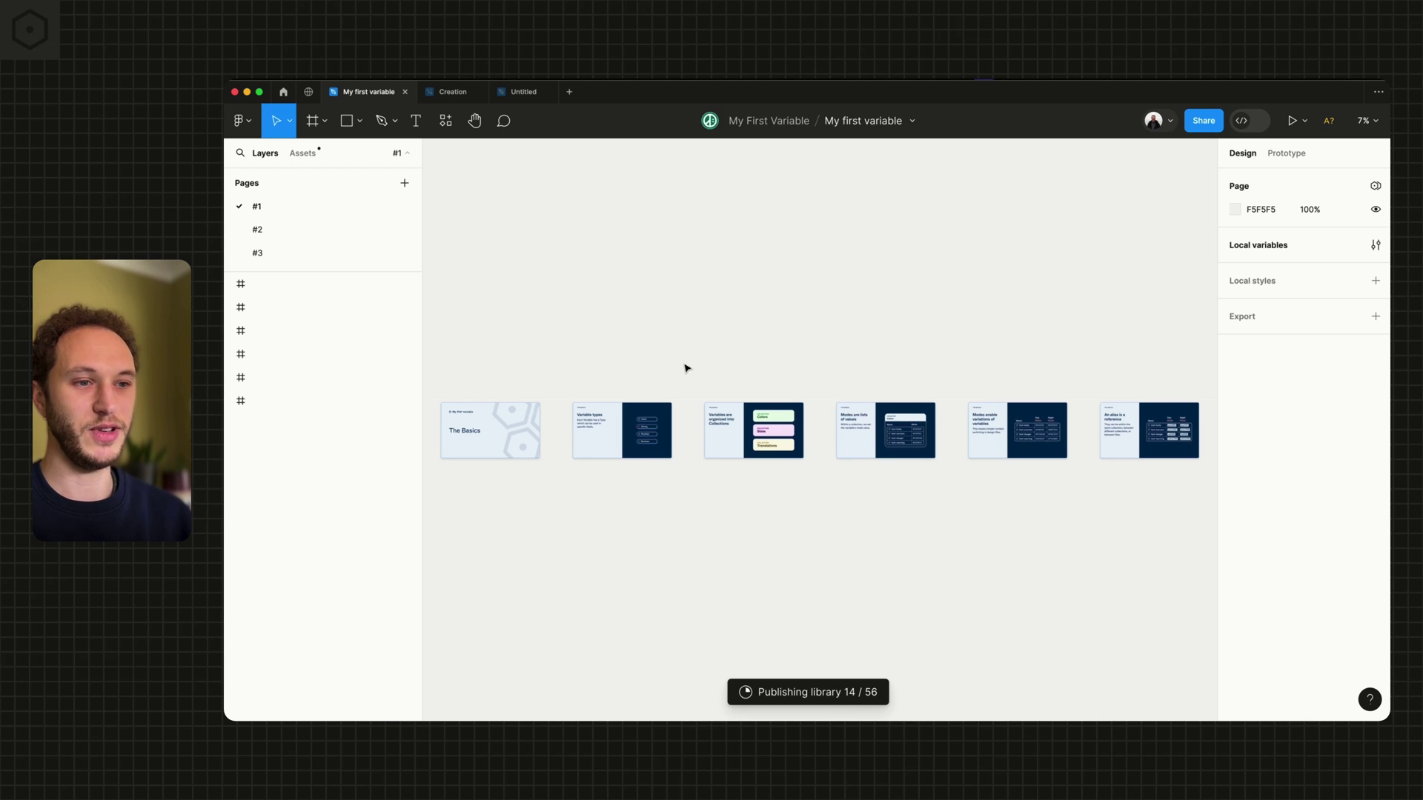
pyautogui.click(521, 92)
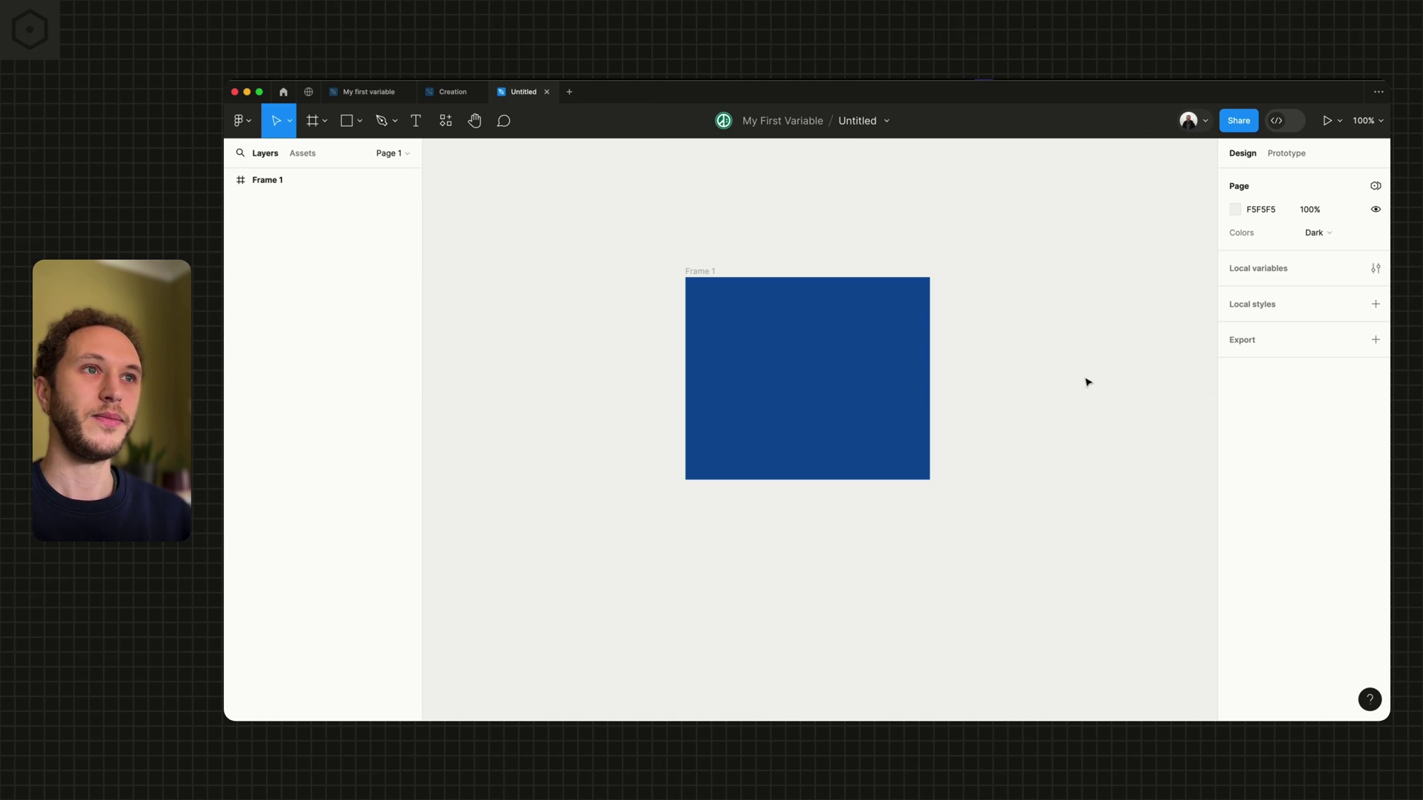
# Fill Frame 1 with the pink background-action library variable, then return to the Creation branch.
pyautogui.click(798, 349)
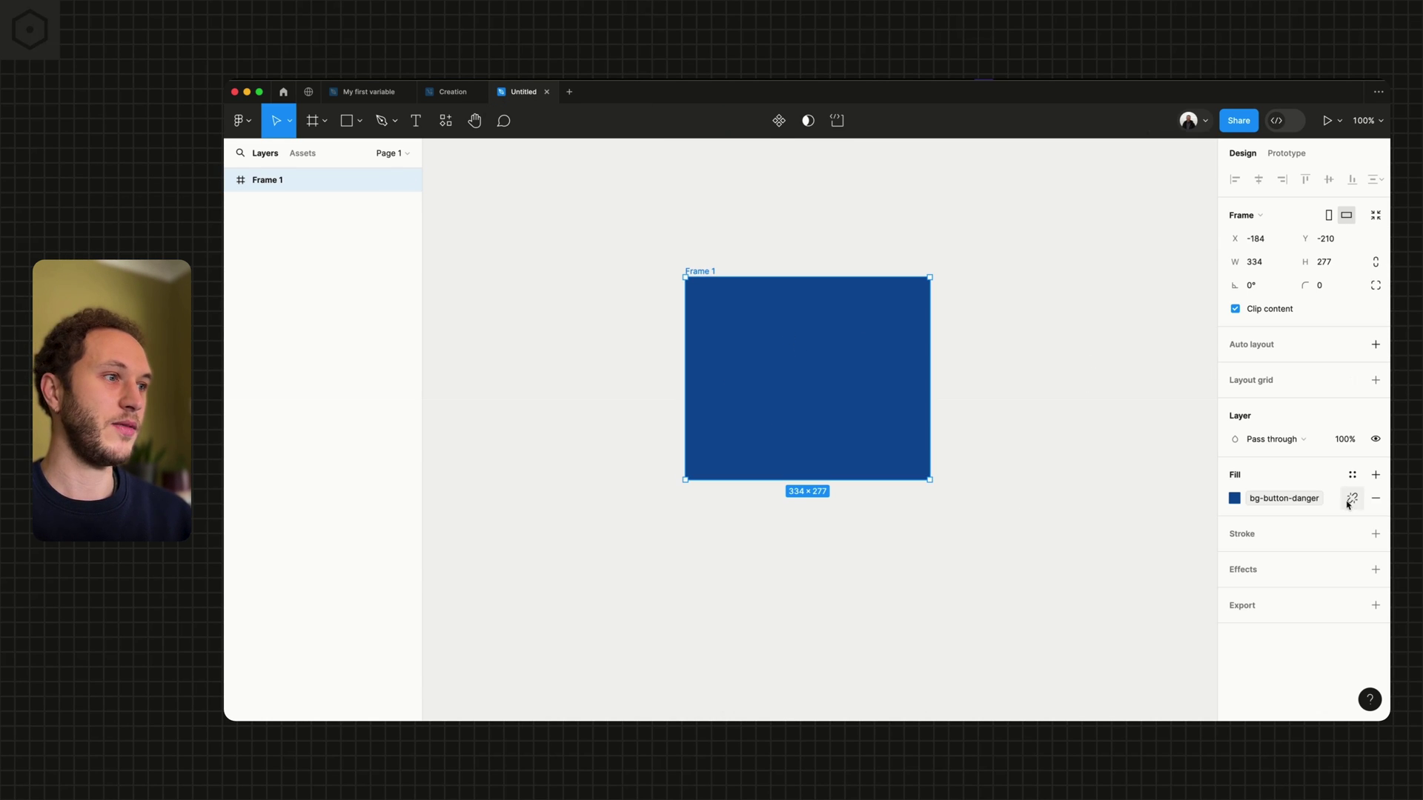
pyautogui.click(1350, 474)
pyautogui.scroll(5, 1074, 626)
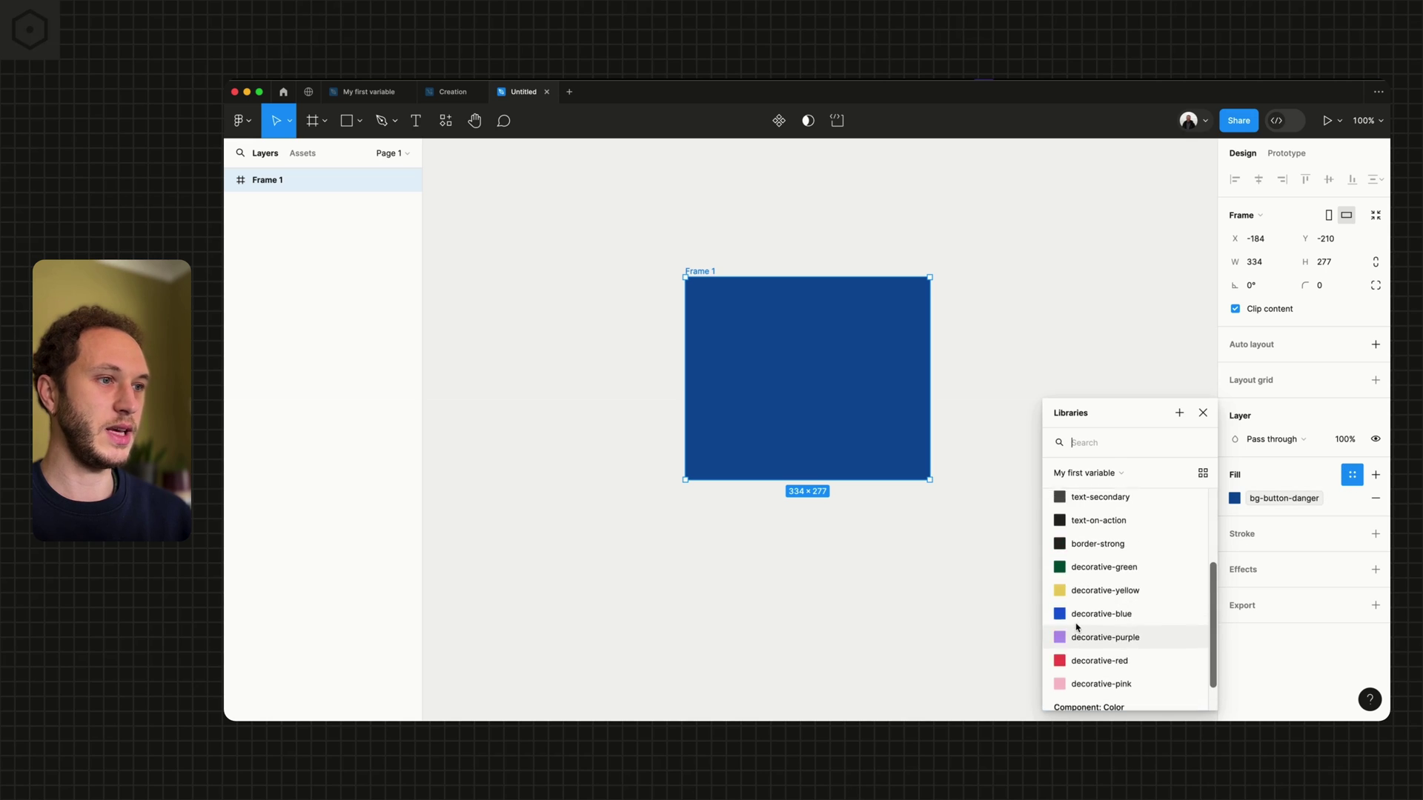
pyautogui.scroll(-5, 1124, 567)
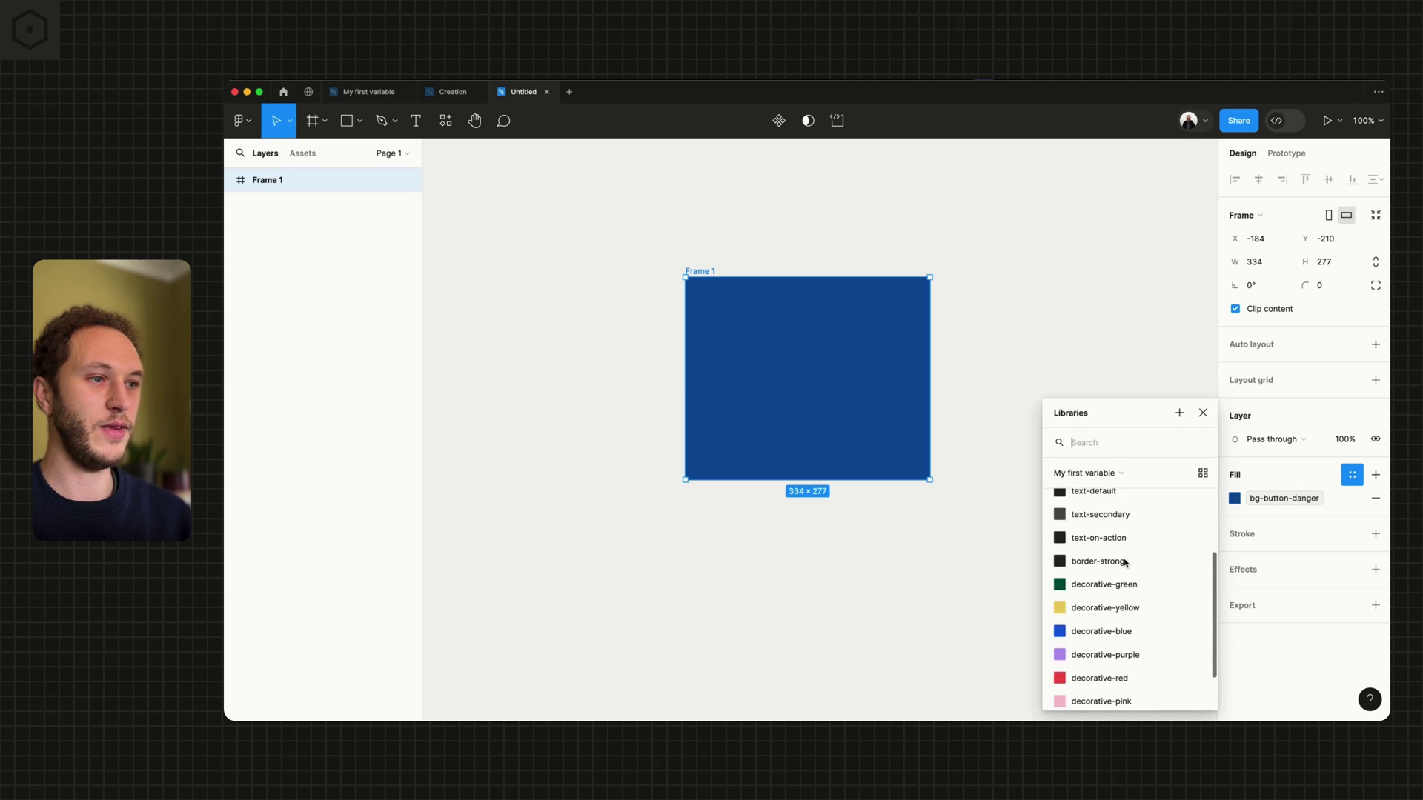
pyautogui.scroll(5, 1123, 571)
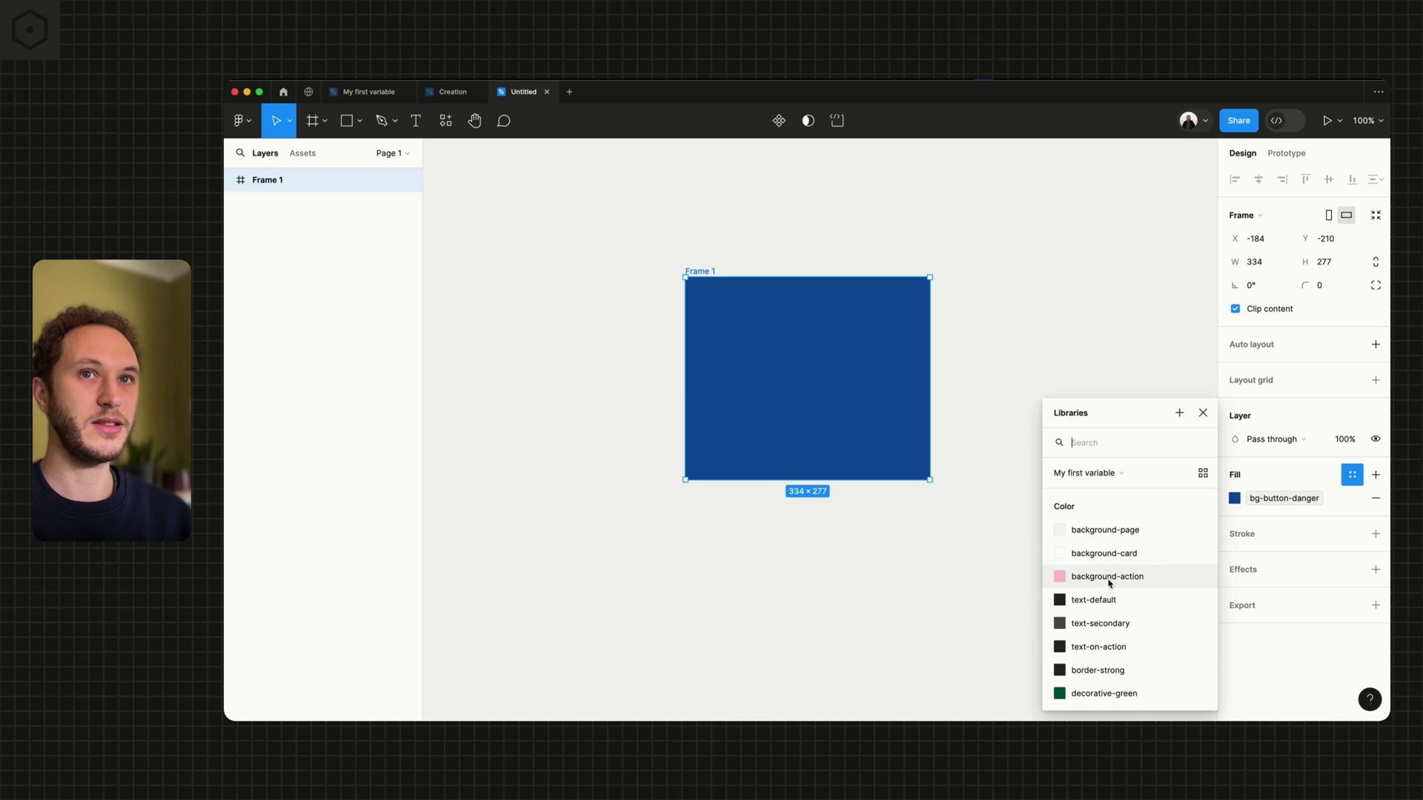
pyautogui.click(1104, 578)
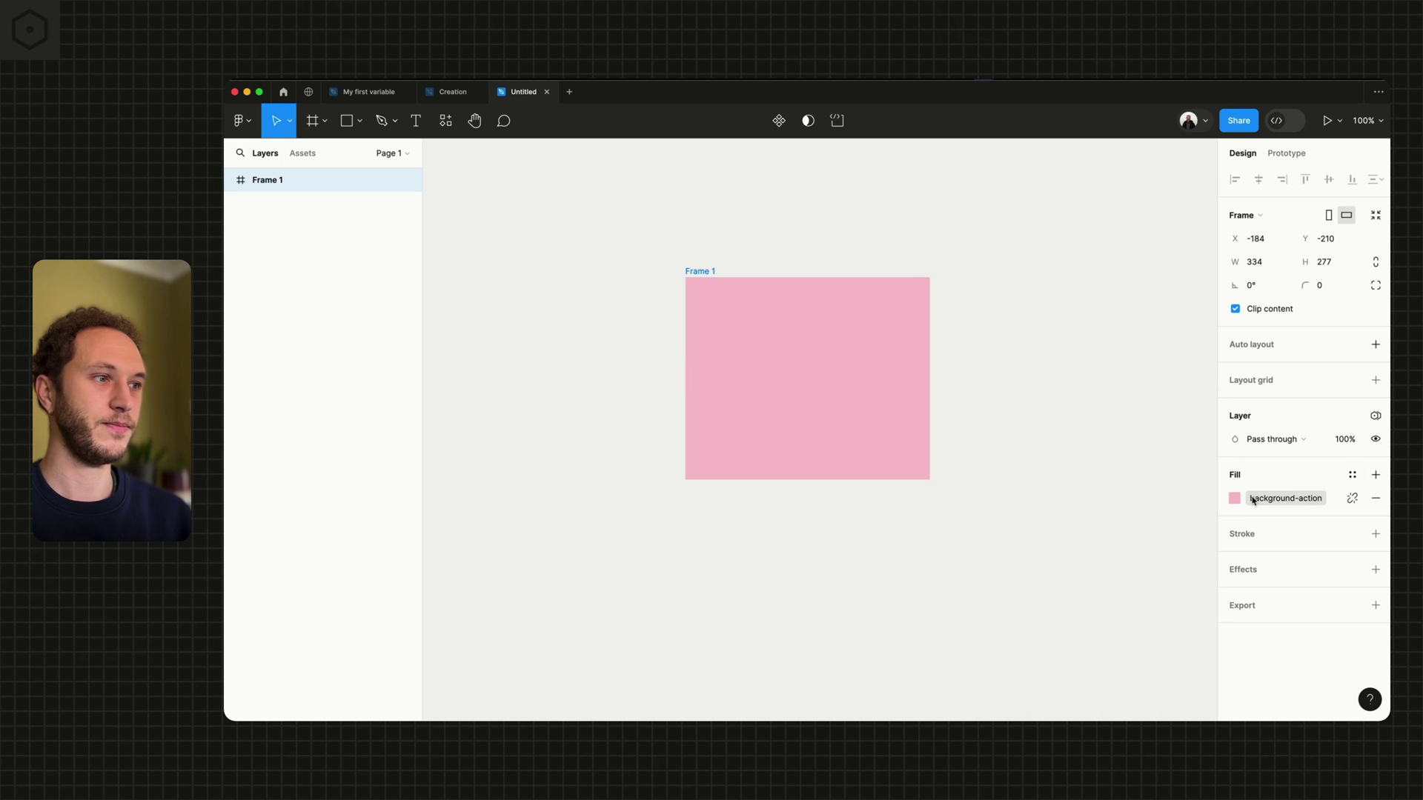
pyautogui.click(1082, 394)
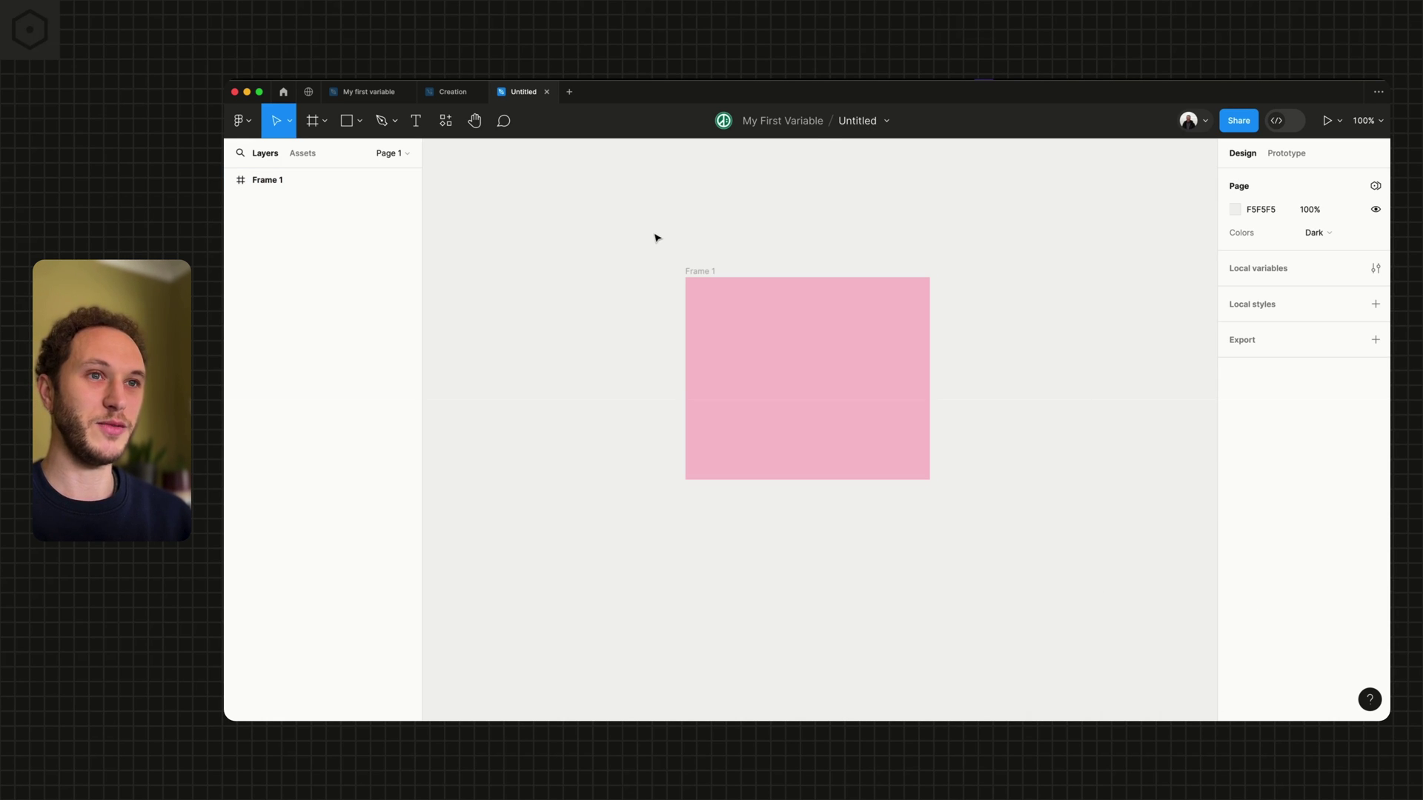
pyautogui.click(465, 92)
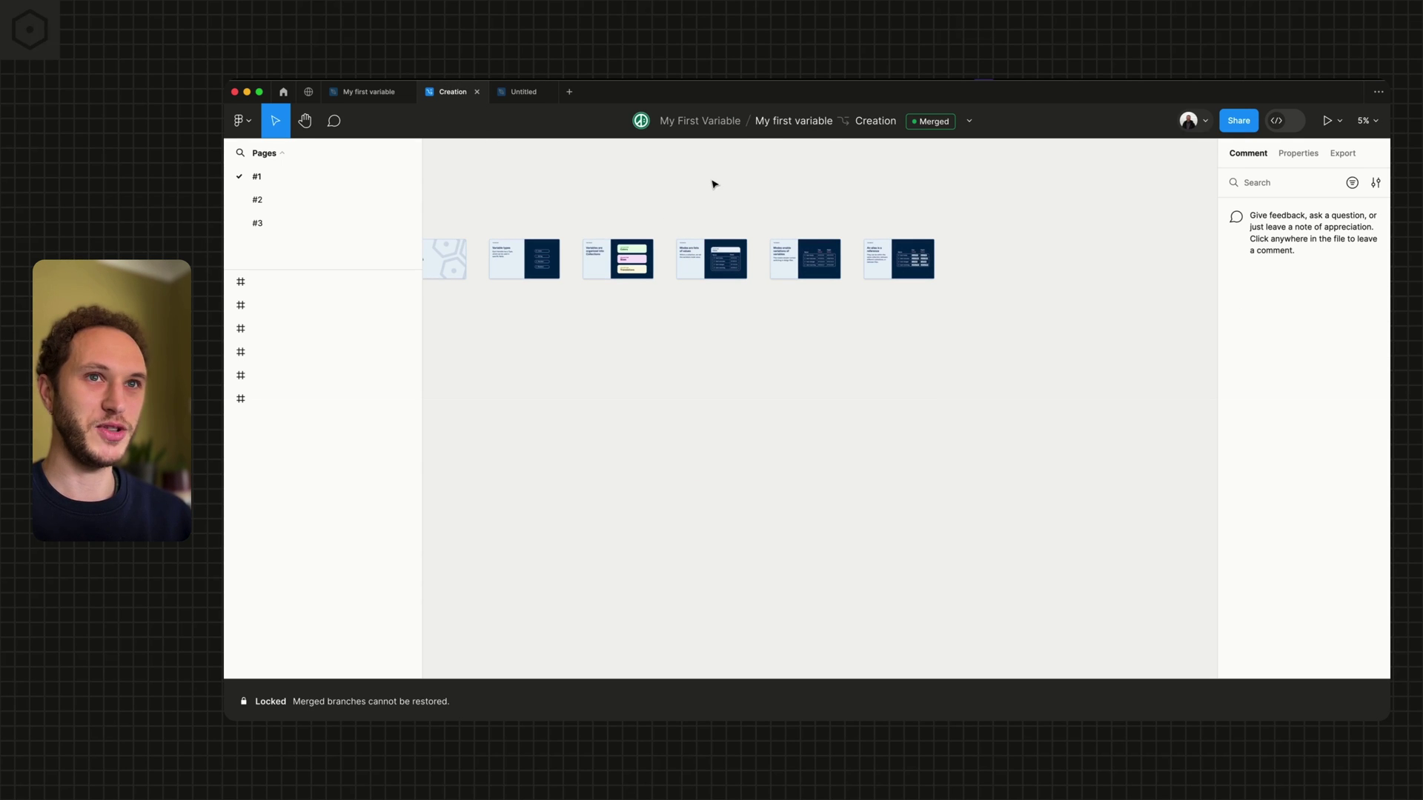